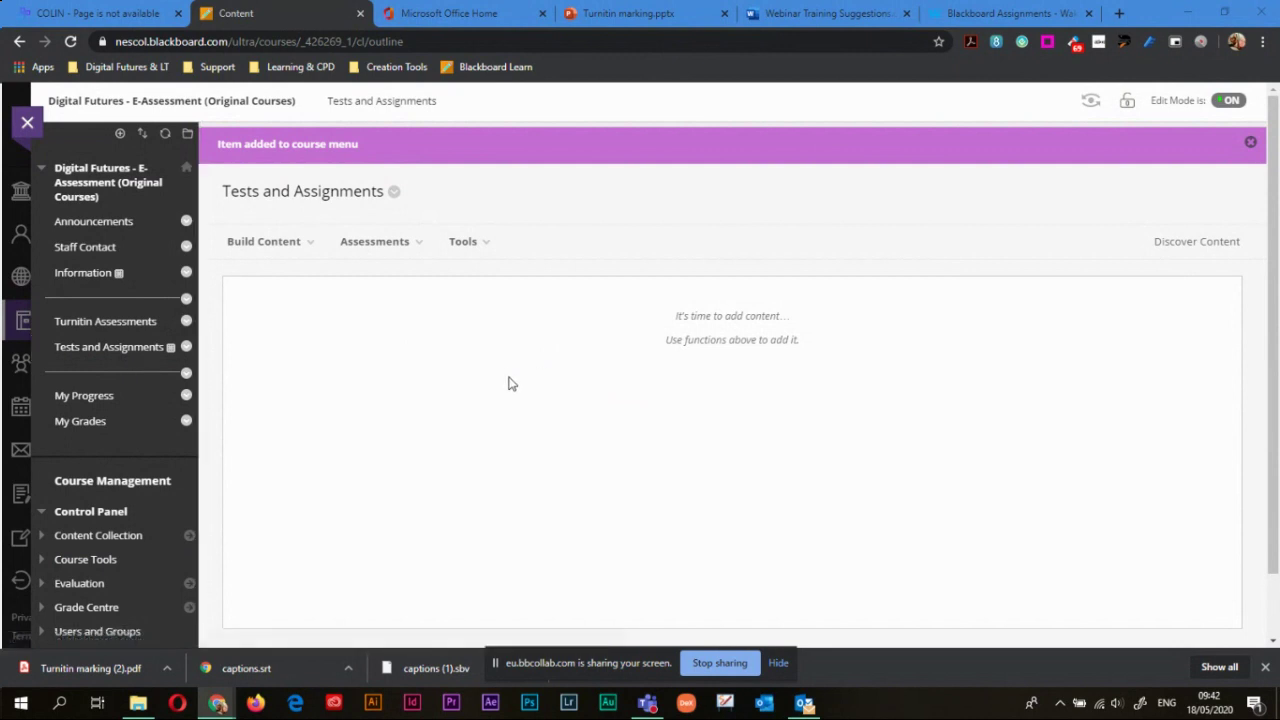
Step: Create a new assignment in Tests and Assignments and name it "Learning Outcome 1"
{"action": "left_click", "coordinate": [402, 245]}
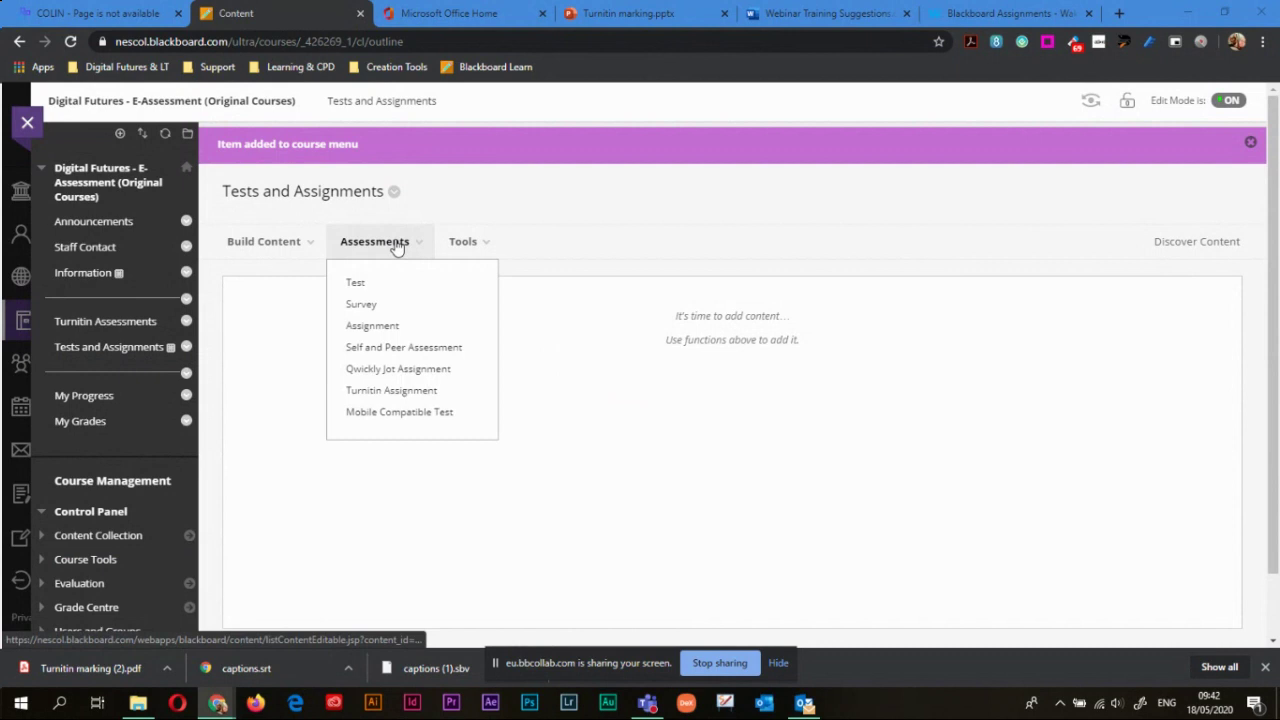
{"action": "left_click", "coordinate": [376, 332]}
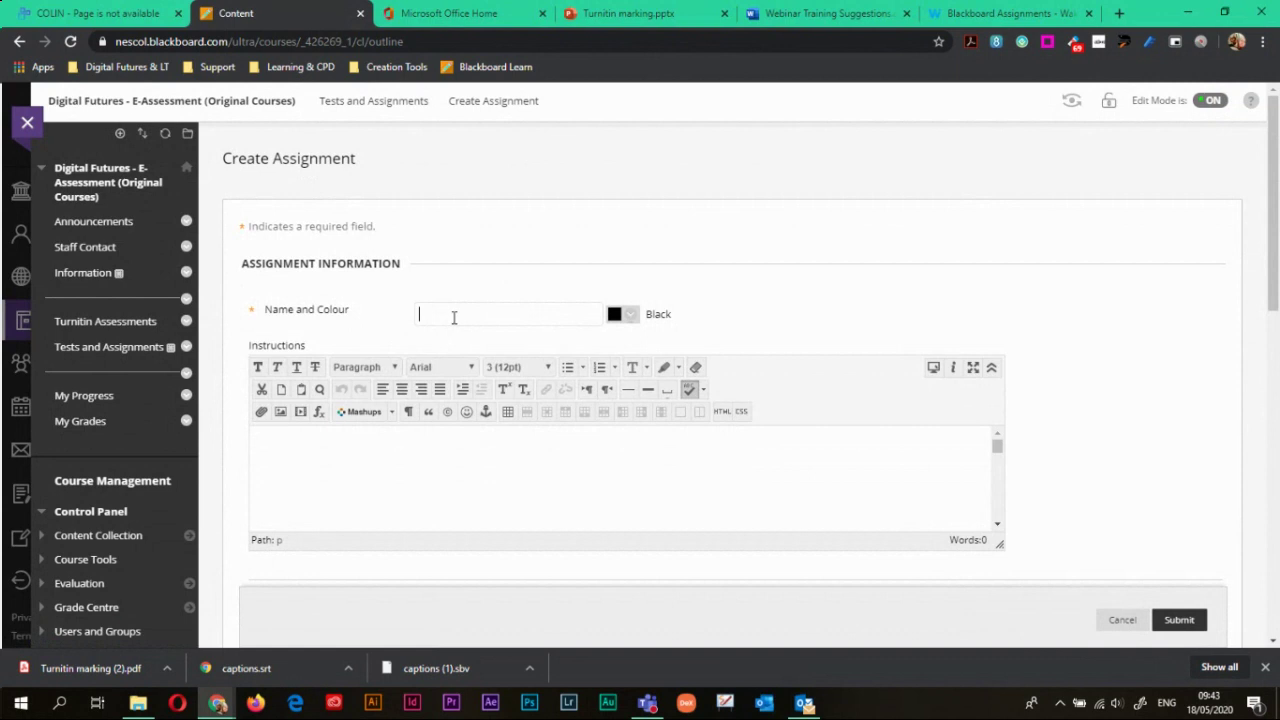
{"action": "type", "text": "Learning Outcome 1"}
Step: Enter "Please upload a video!" as the assignment instructions
{"action": "scroll", "coordinate": [746, 260], "scroll_direction": "down", "scroll_amount": 3}
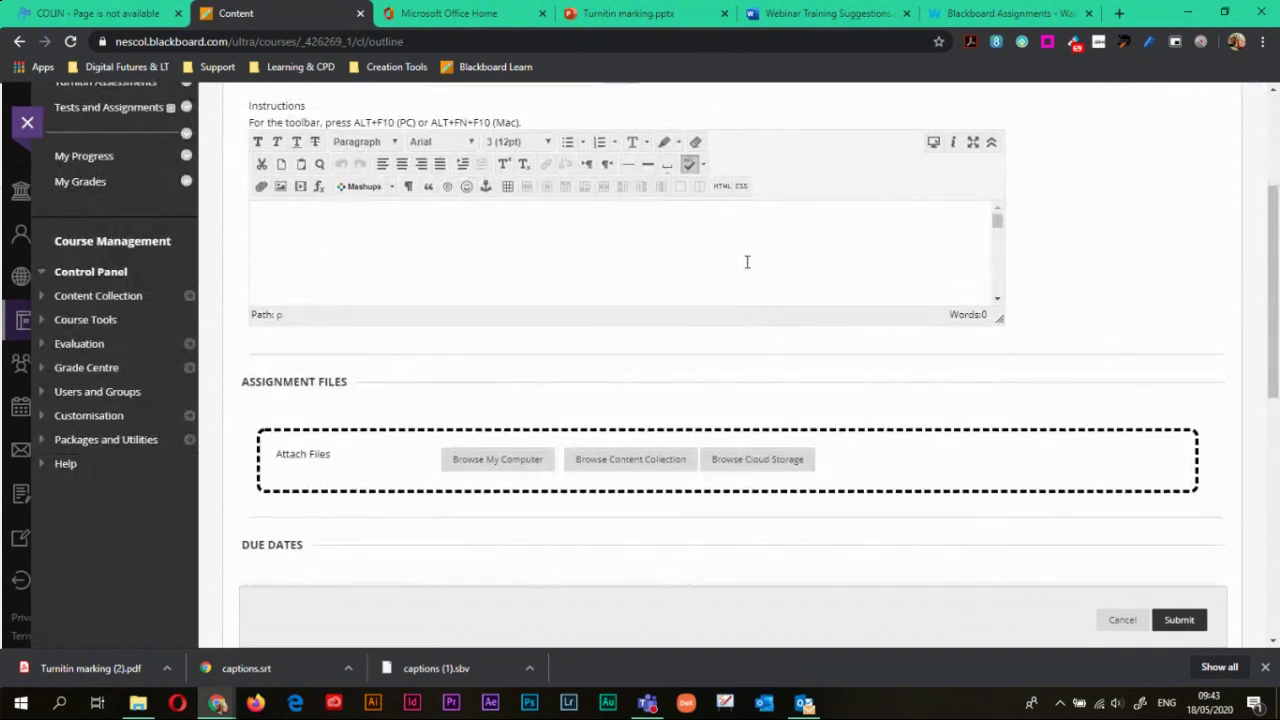
{"action": "left_click", "coordinate": [529, 298]}
{"action": "scroll", "coordinate": [437, 300], "scroll_direction": "up", "scroll_amount": 1}
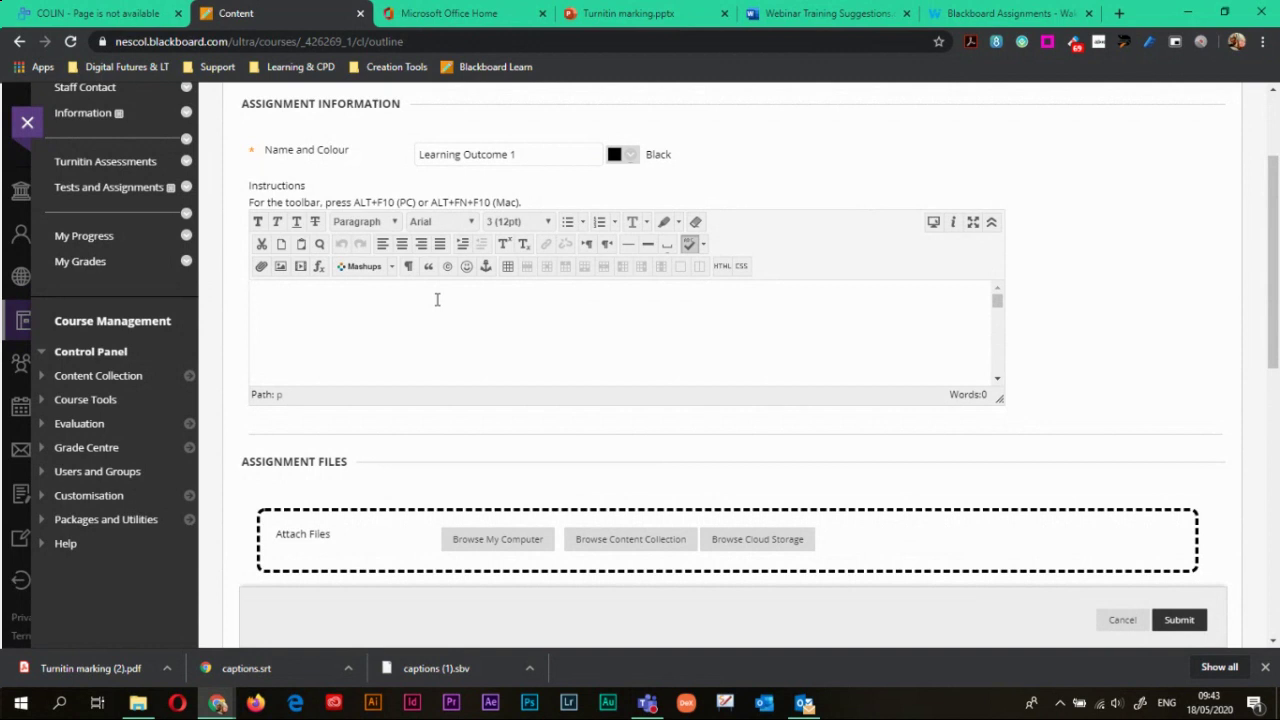
{"action": "type", "text": "Please upload a video!"}
Step: Attach the "contact info" PDF from the computer's Downloads folder to the assignment
{"action": "scroll", "coordinate": [1095, 384], "scroll_direction": "down", "scroll_amount": 2}
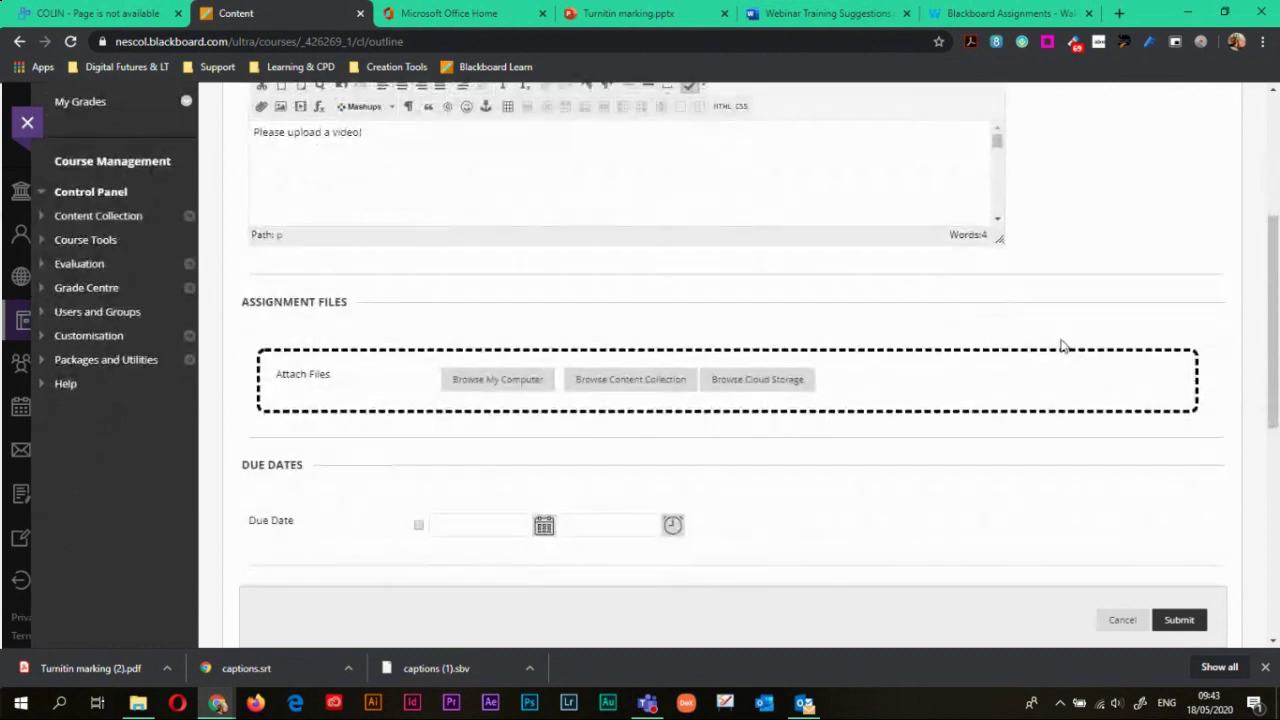
{"action": "scroll", "coordinate": [1060, 346], "scroll_direction": "up", "scroll_amount": 1}
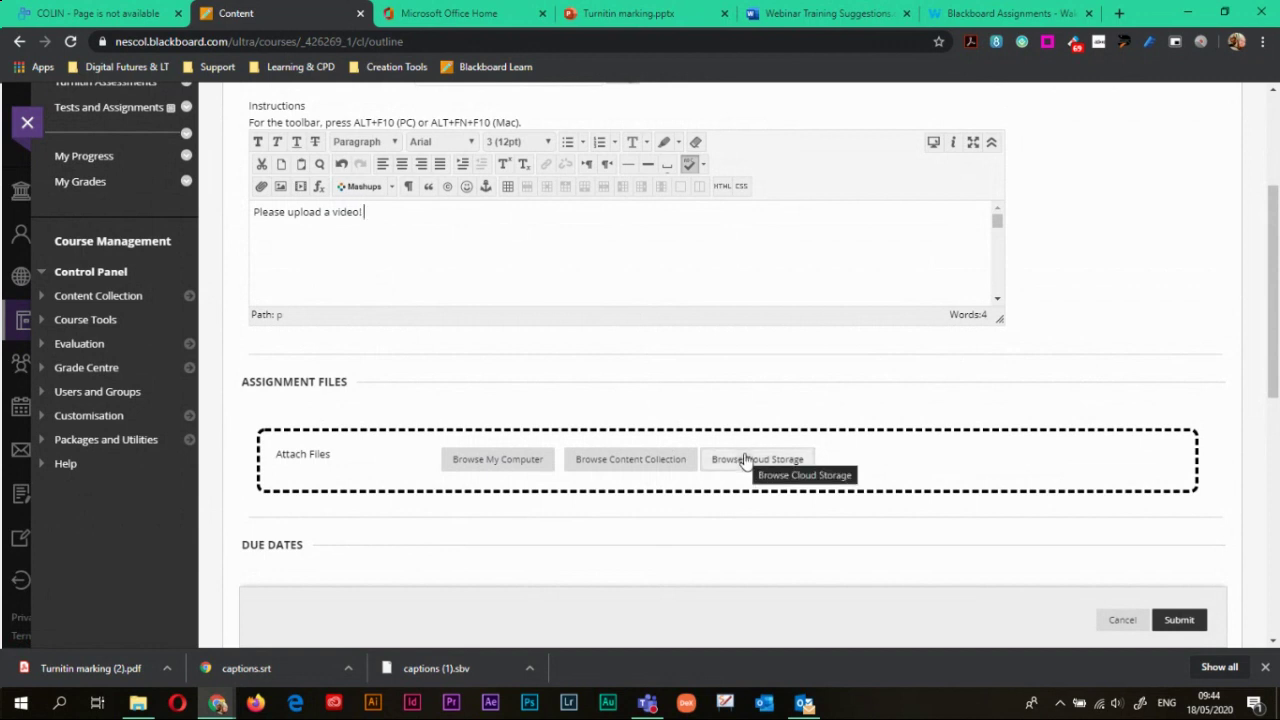
{"action": "left_click", "coordinate": [486, 462]}
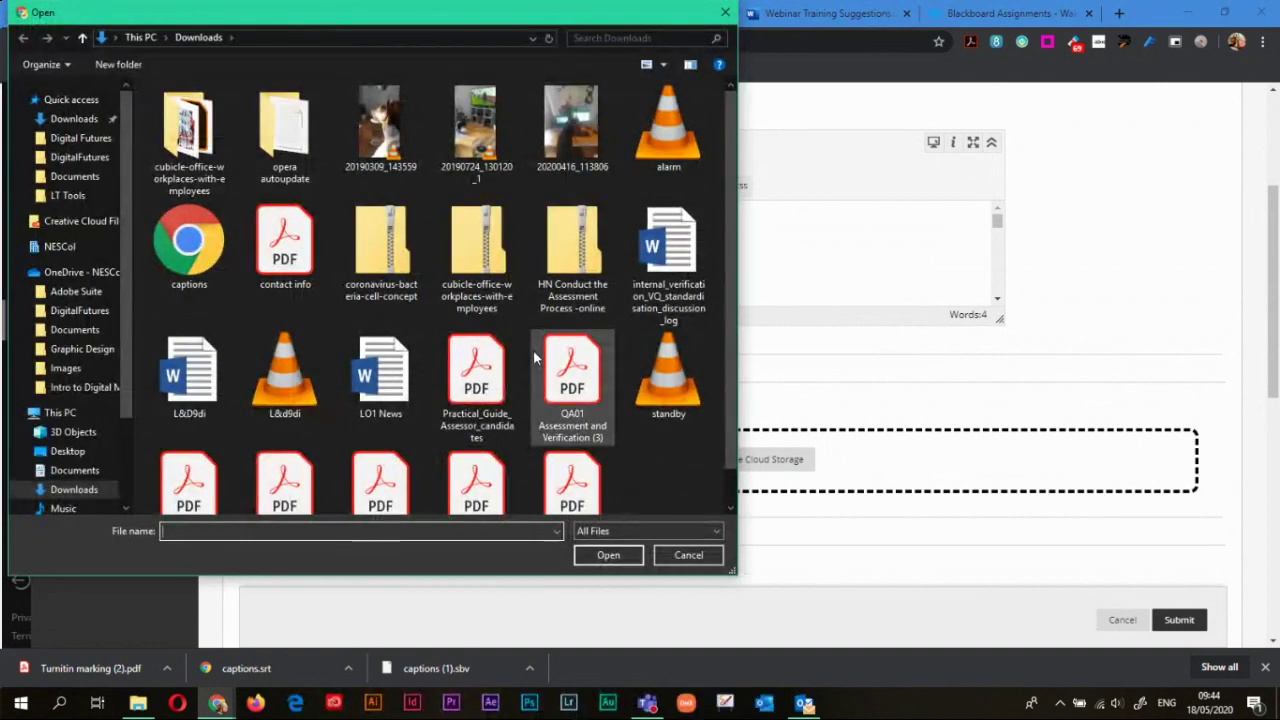
{"action": "left_click", "coordinate": [268, 243]}
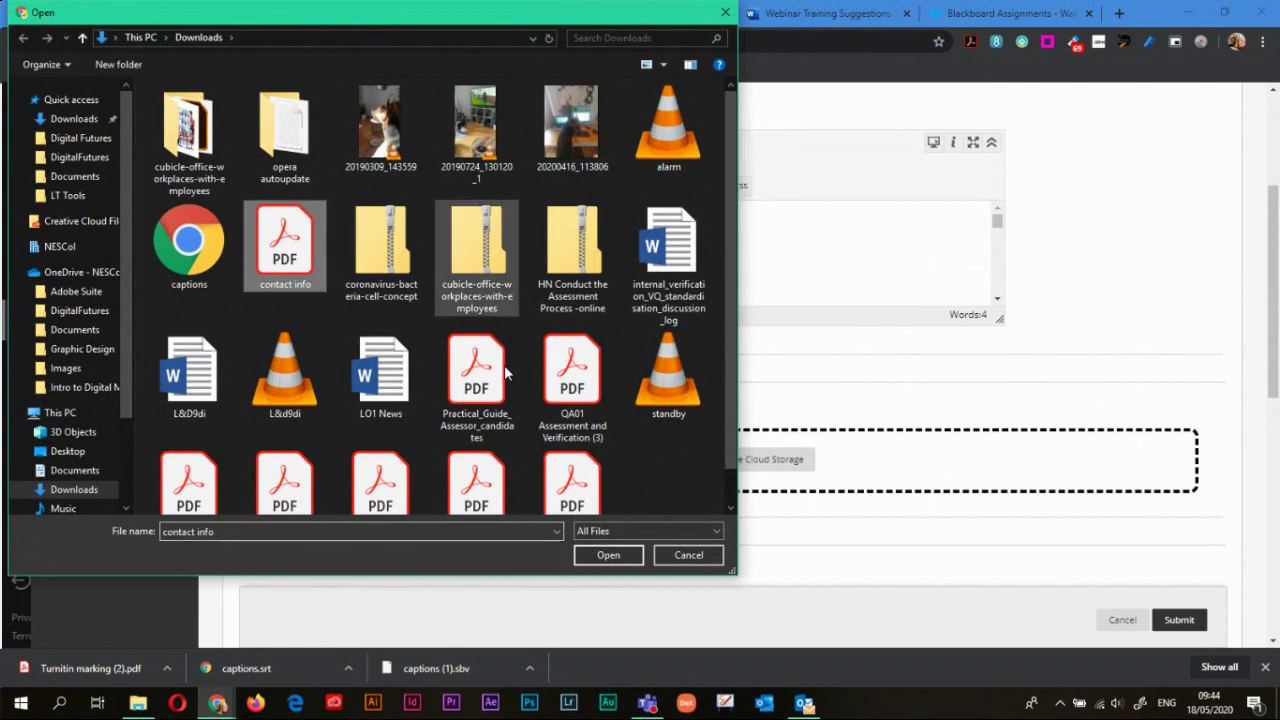
{"action": "left_click", "coordinate": [621, 557]}
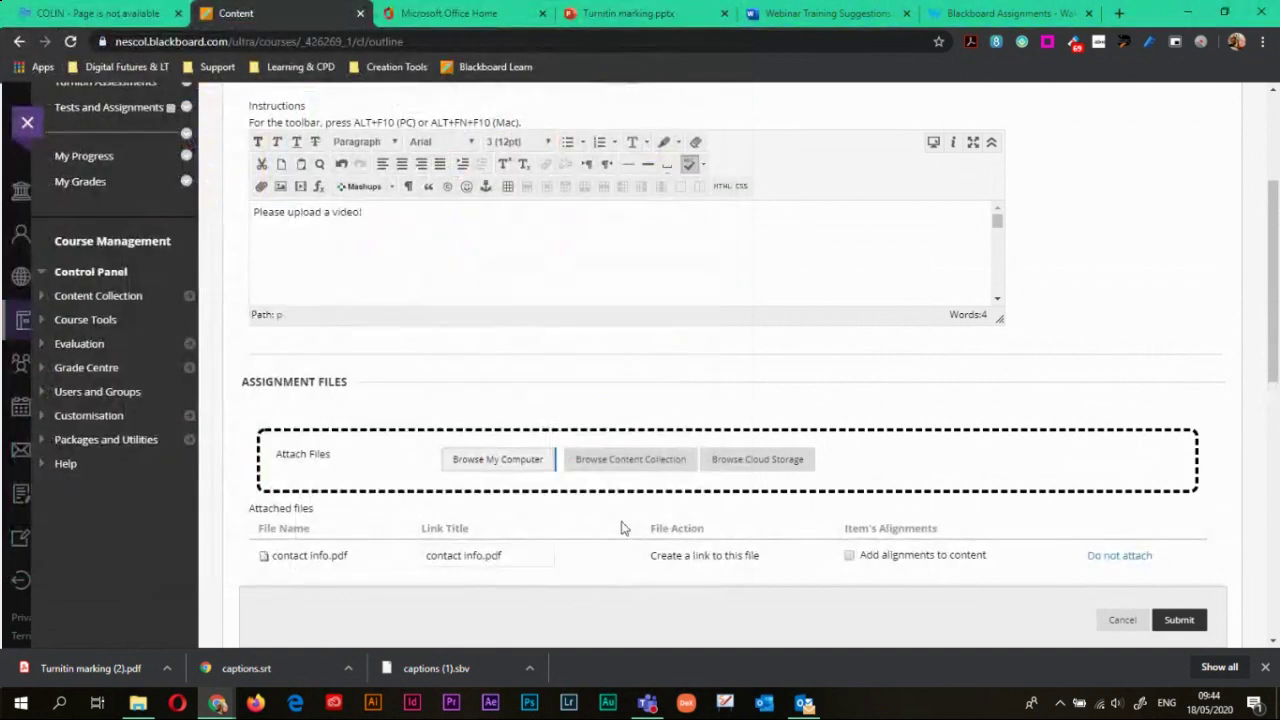
Step: Set the assignment's due date to 22/05/2020 at 17:00
{"action": "scroll", "coordinate": [677, 511], "scroll_direction": "down", "scroll_amount": 3}
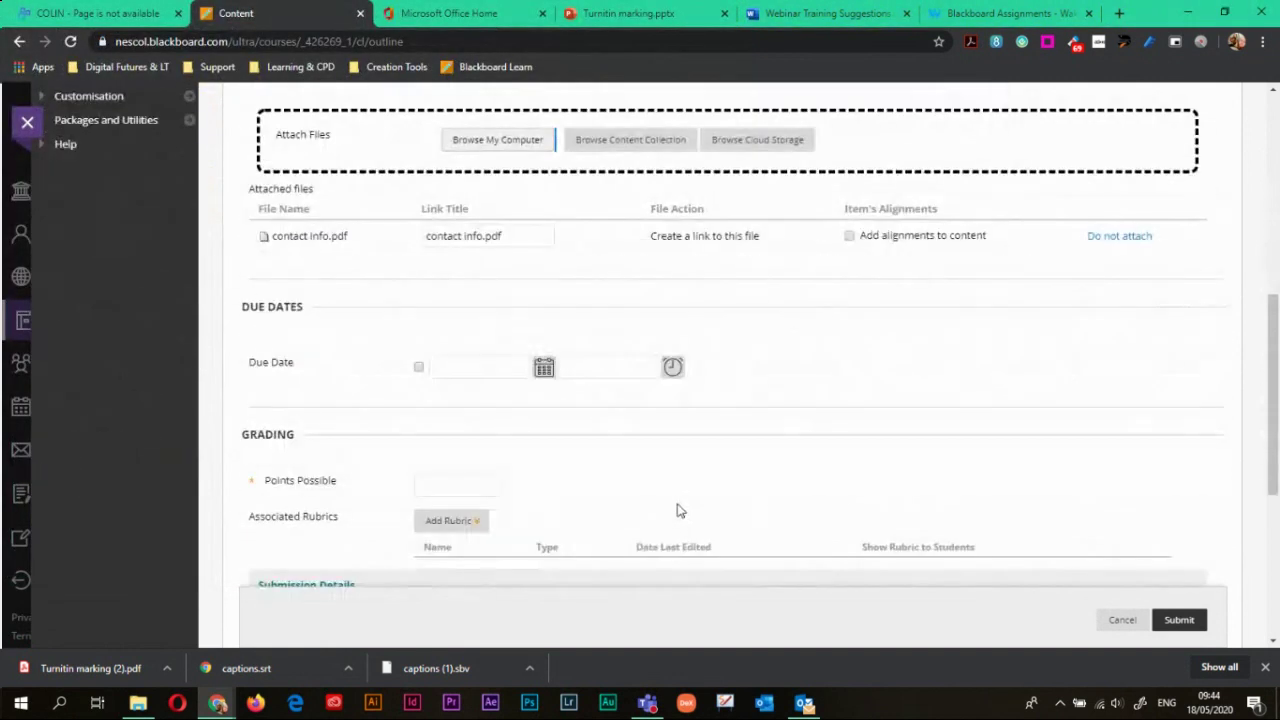
{"action": "scroll", "coordinate": [677, 511], "scroll_direction": "down", "scroll_amount": 1}
{"action": "left_click", "coordinate": [475, 288]}
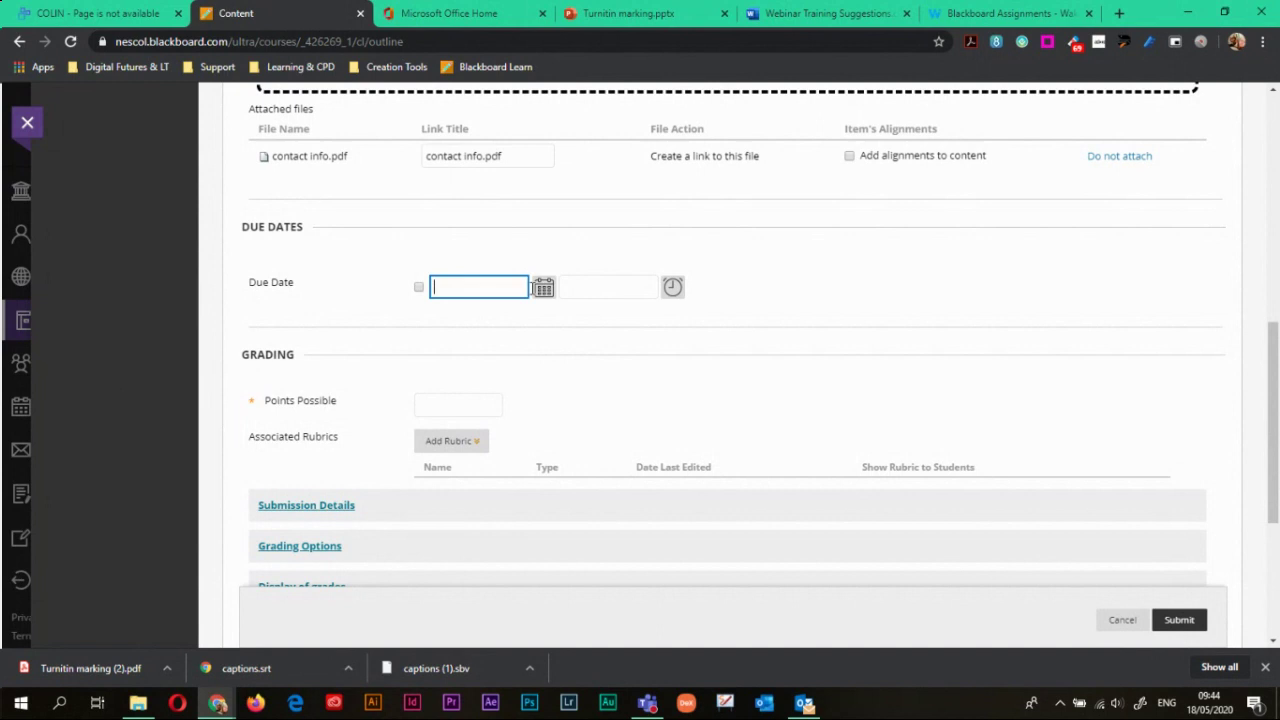
{"action": "left_click", "coordinate": [543, 288]}
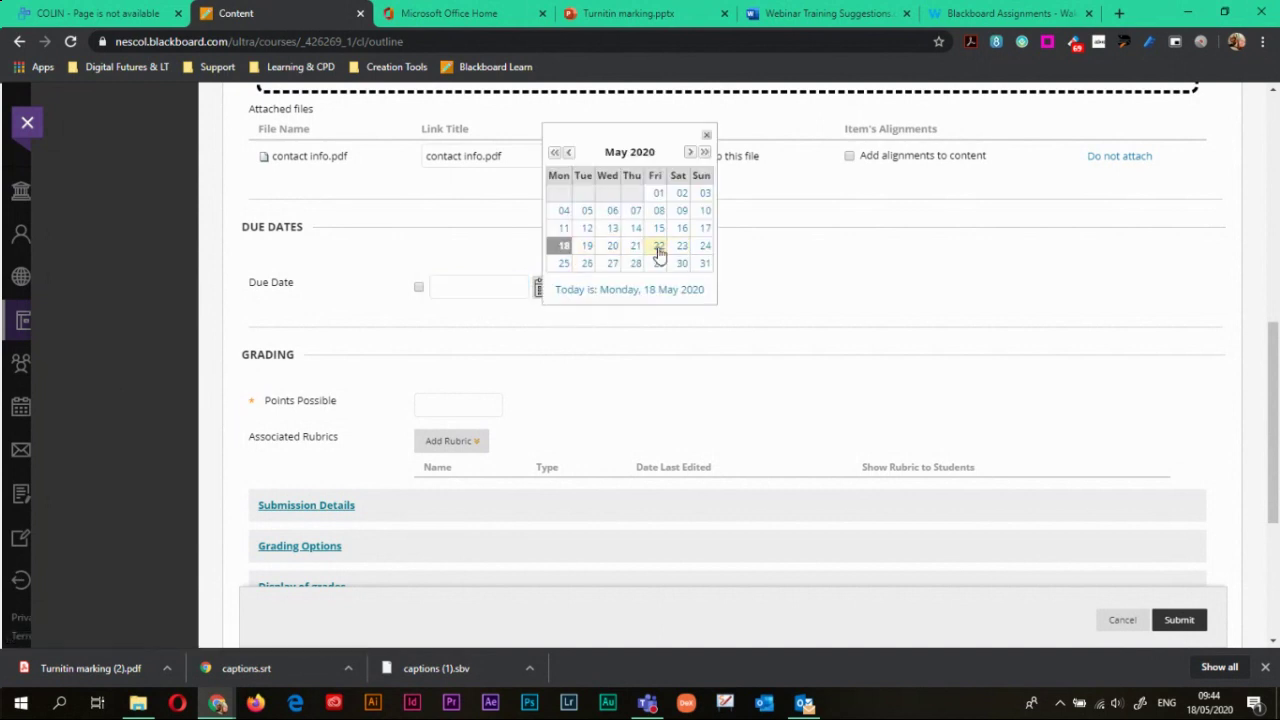
{"action": "left_click", "coordinate": [659, 245]}
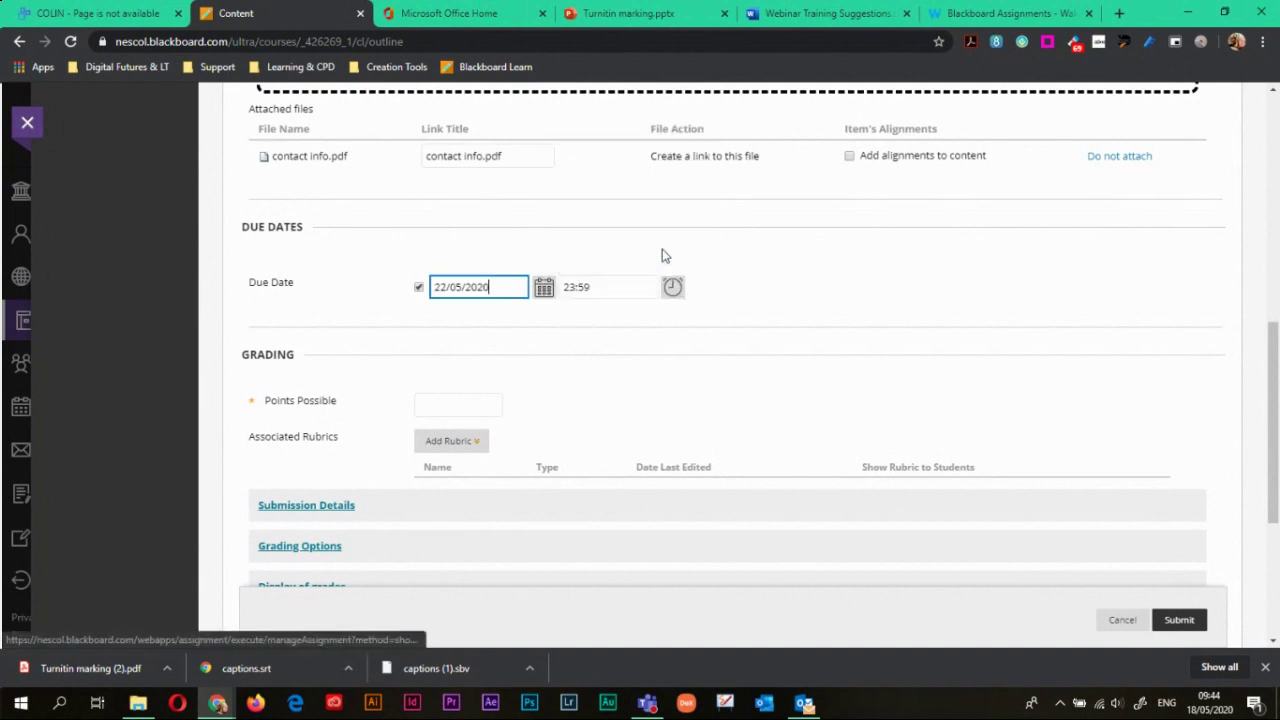
{"action": "left_click", "coordinate": [672, 289]}
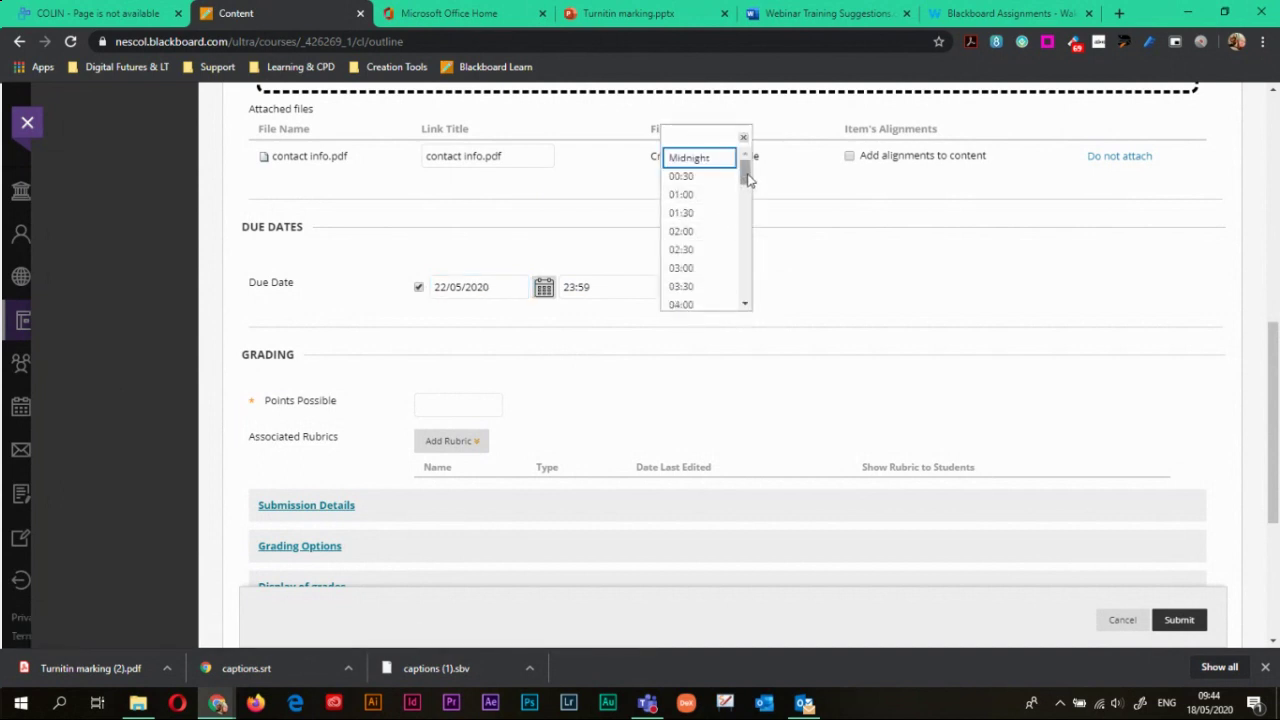
{"action": "left_click_drag", "start_coordinate": [748, 178], "coordinate": [748, 260]}
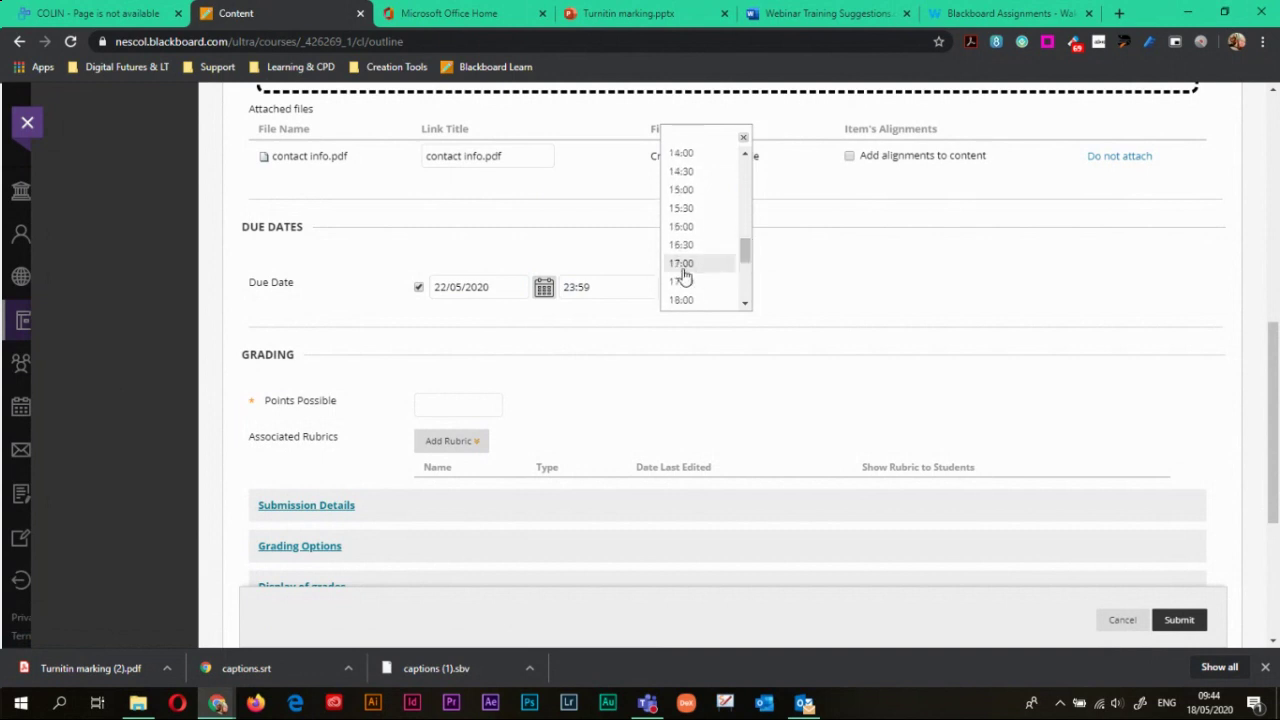
{"action": "left_click", "coordinate": [684, 270]}
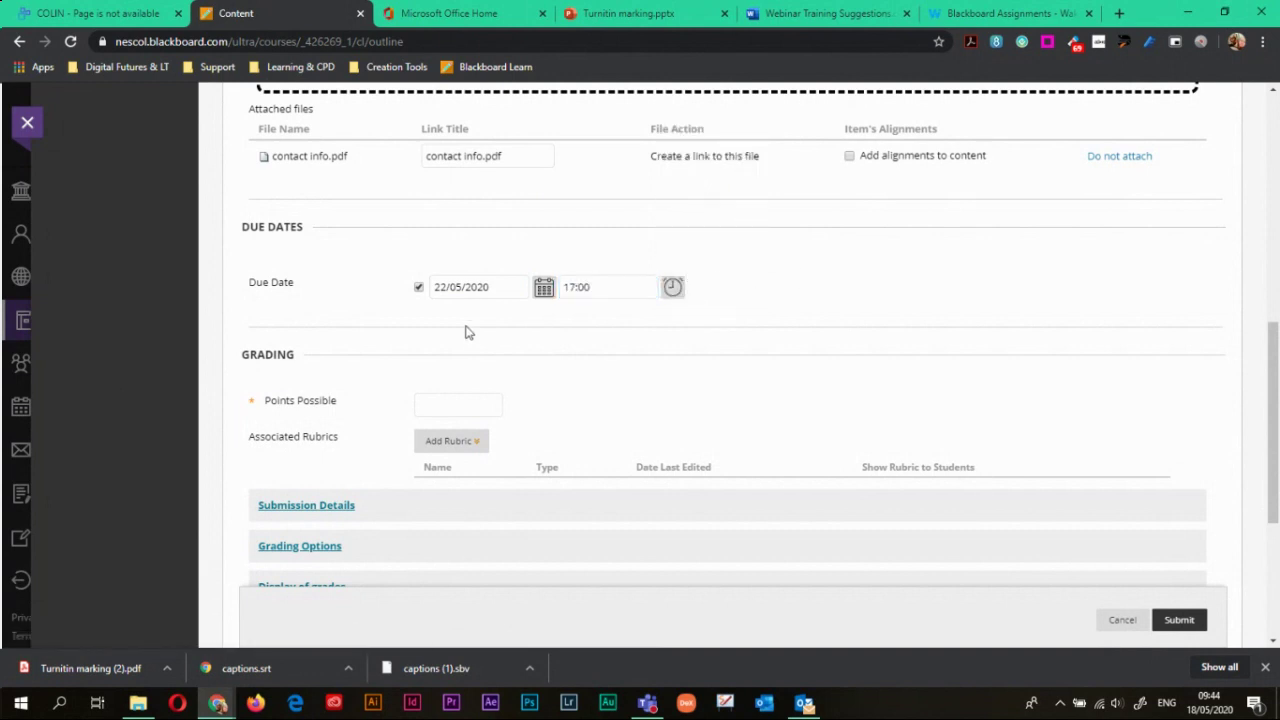
Step: Set the assignment's possible points to 2
{"action": "left_click", "coordinate": [484, 399]}
{"action": "scroll", "coordinate": [551, 406], "scroll_direction": "down", "scroll_amount": 2}
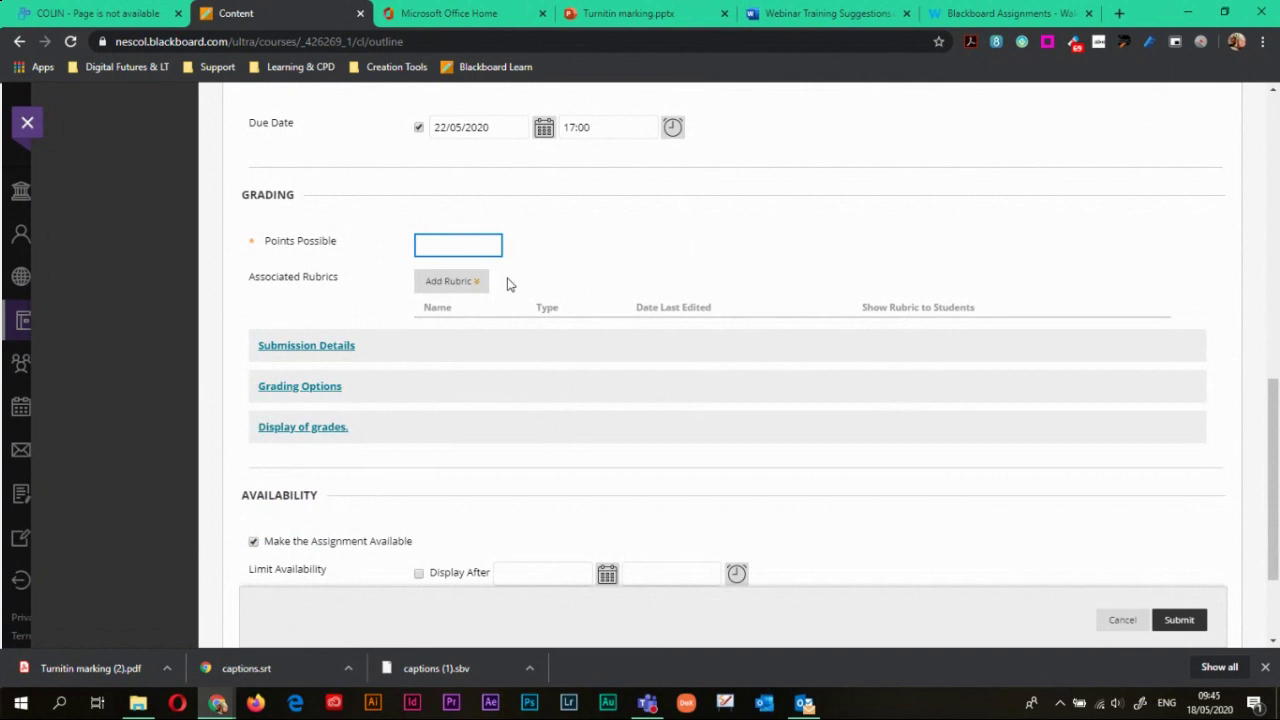
{"action": "type", "text": "2"}
{"action": "left_click", "coordinate": [557, 270]}
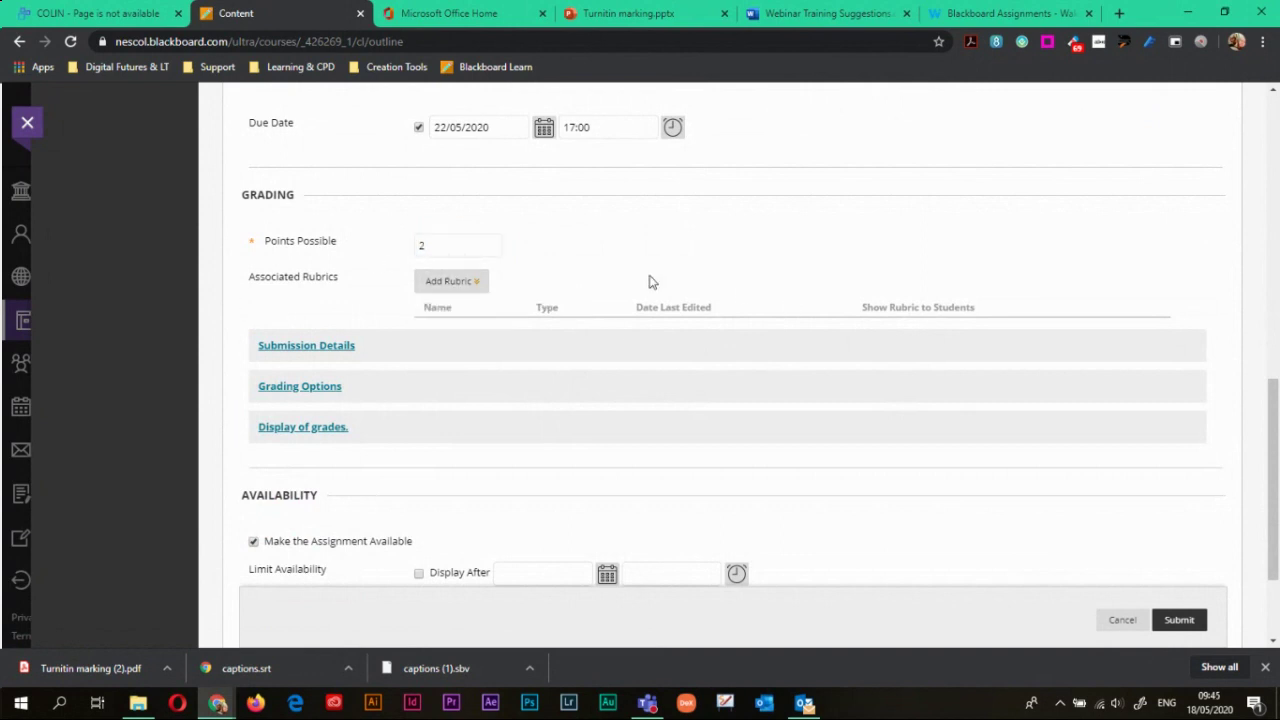
{"action": "left_click", "coordinate": [455, 281]}
Step: Allow Multiple Attempts in the submission details, with a maximum of 2 attempts
{"action": "scroll", "coordinate": [450, 286], "scroll_direction": "down", "scroll_amount": 1}
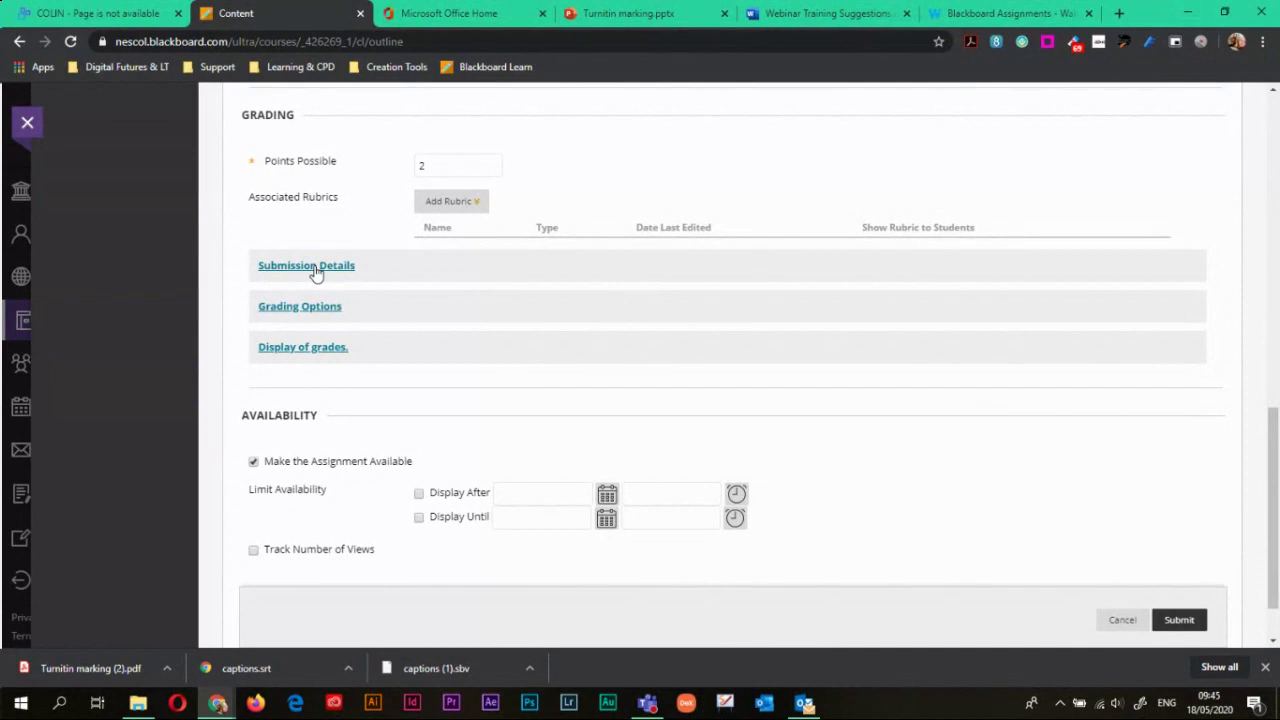
{"action": "left_click", "coordinate": [315, 268]}
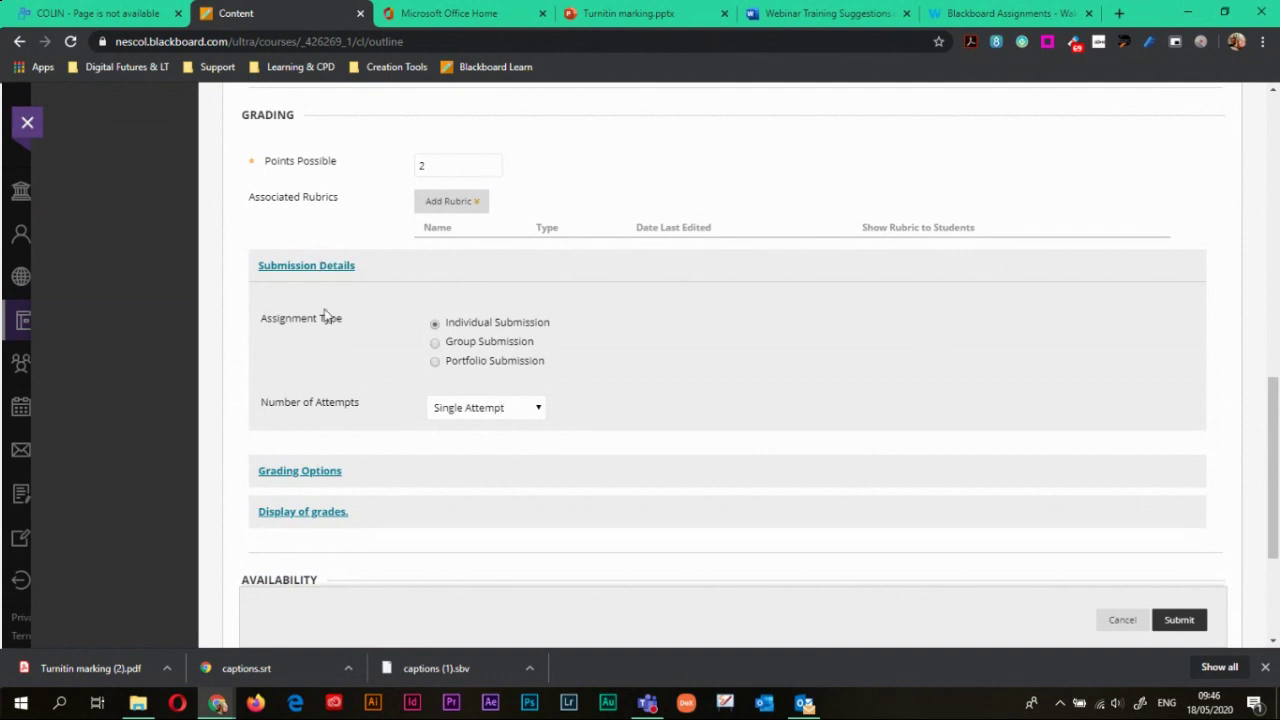
{"action": "left_click", "coordinate": [493, 415]}
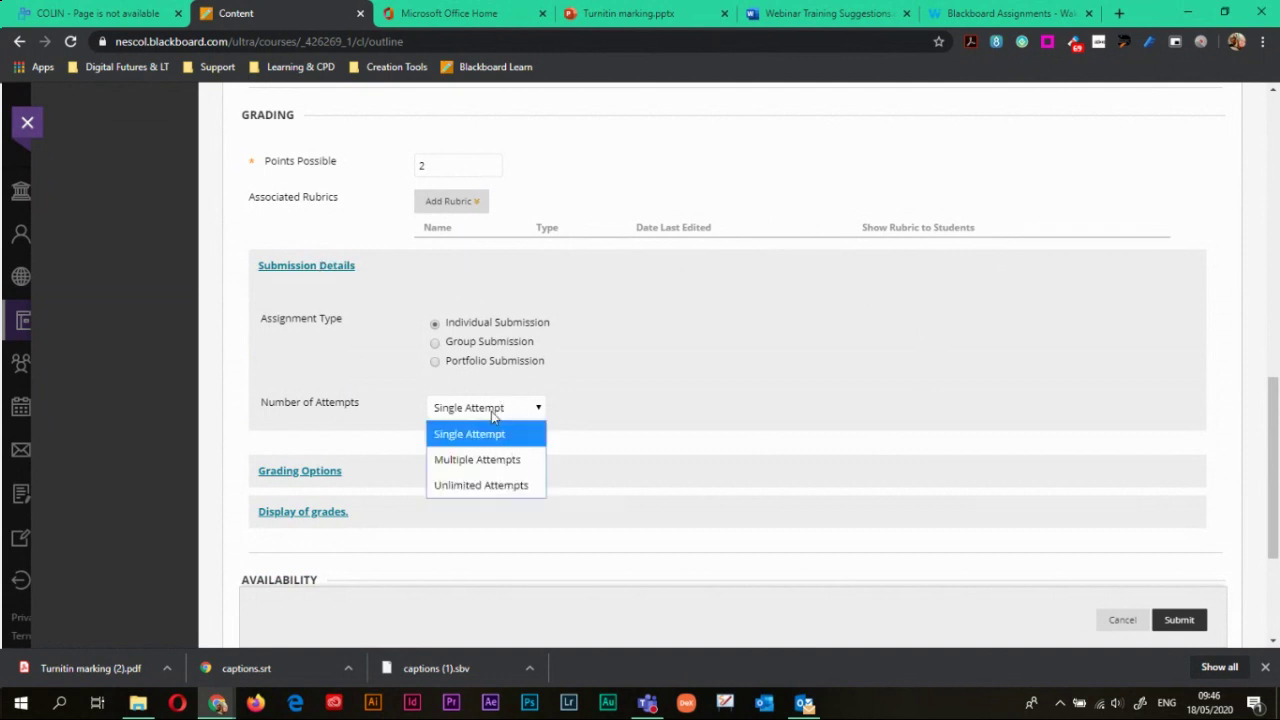
{"action": "left_click", "coordinate": [477, 460]}
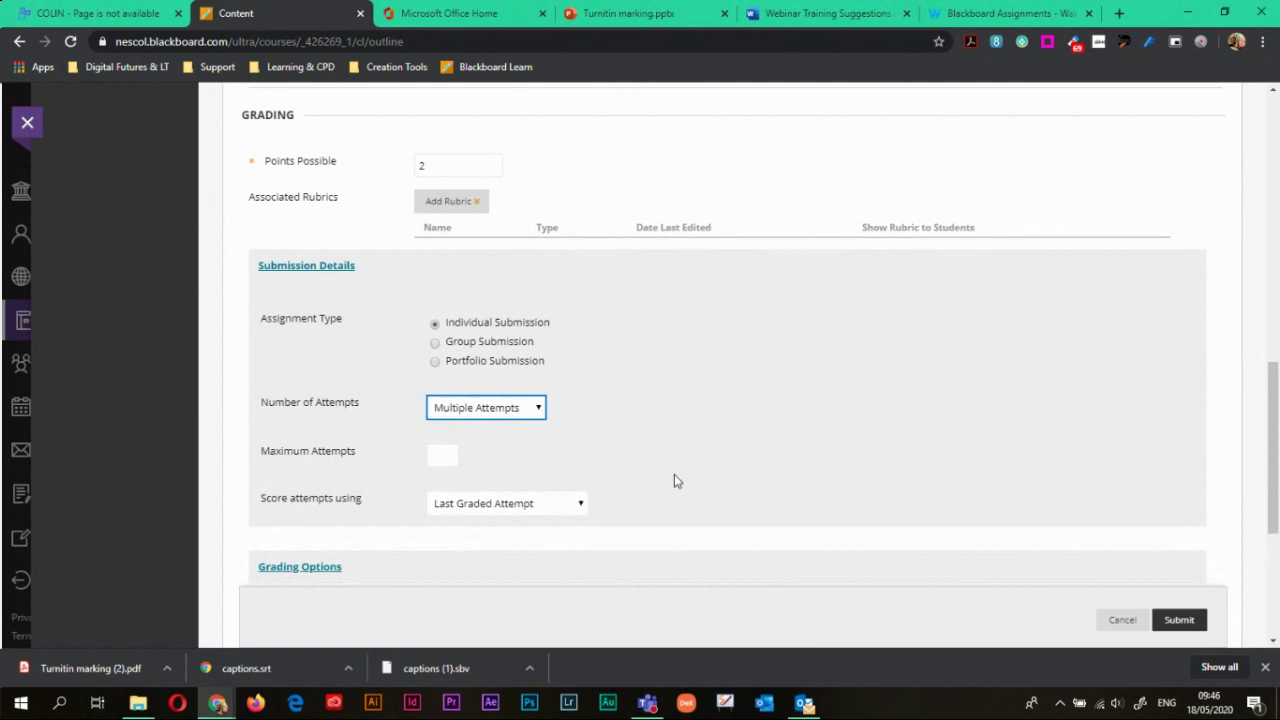
{"action": "left_click", "coordinate": [449, 456]}
{"action": "type", "text": "2"}
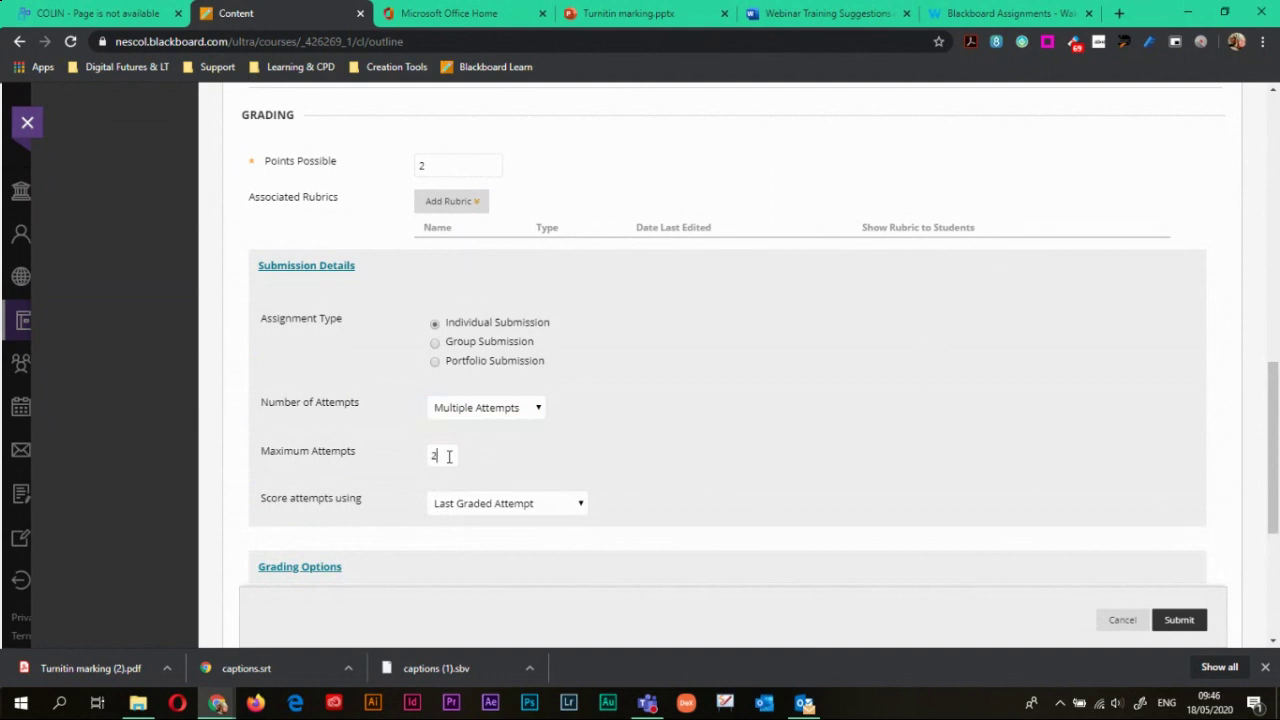
{"action": "left_click", "coordinate": [545, 486]}
Step: Review the scoring methods for attempts and choose Last Graded Attempt
{"action": "left_click", "coordinate": [535, 508]}
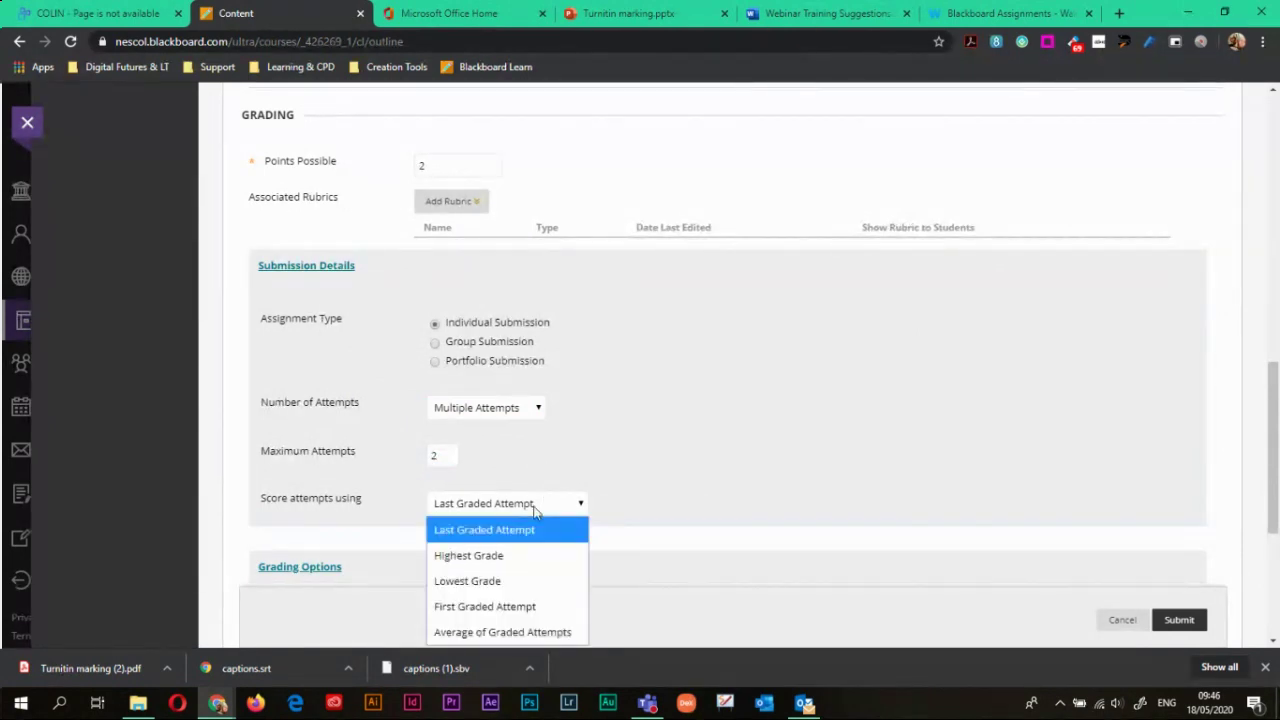
{"action": "left_click", "coordinate": [525, 540]}
{"action": "left_click", "coordinate": [672, 522]}
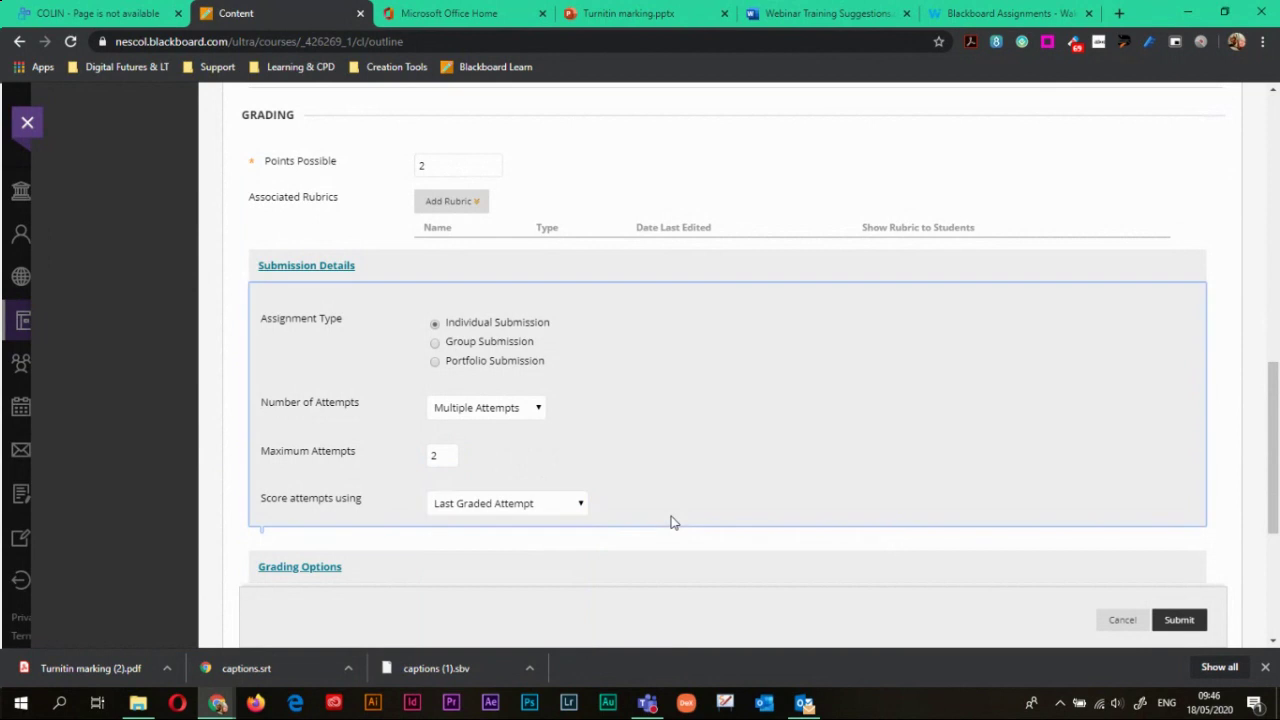
{"action": "scroll", "coordinate": [470, 512], "scroll_direction": "down", "scroll_amount": 1}
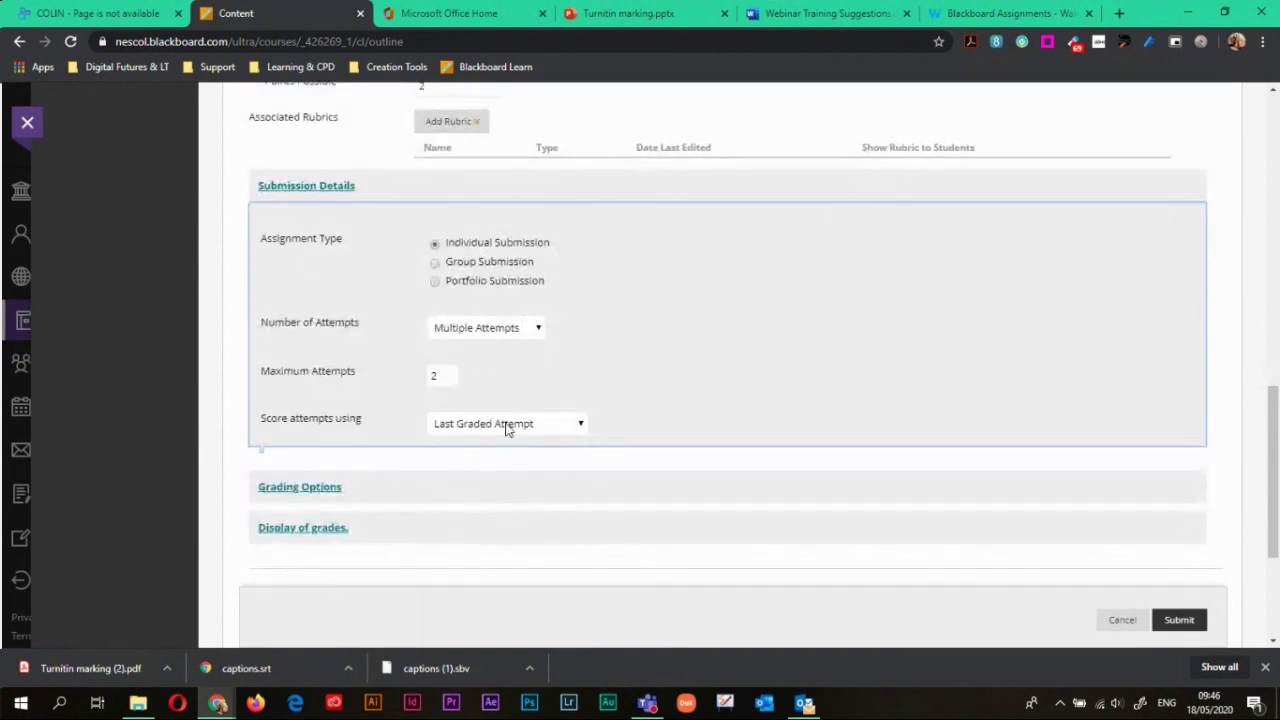
{"action": "left_click", "coordinate": [507, 428]}
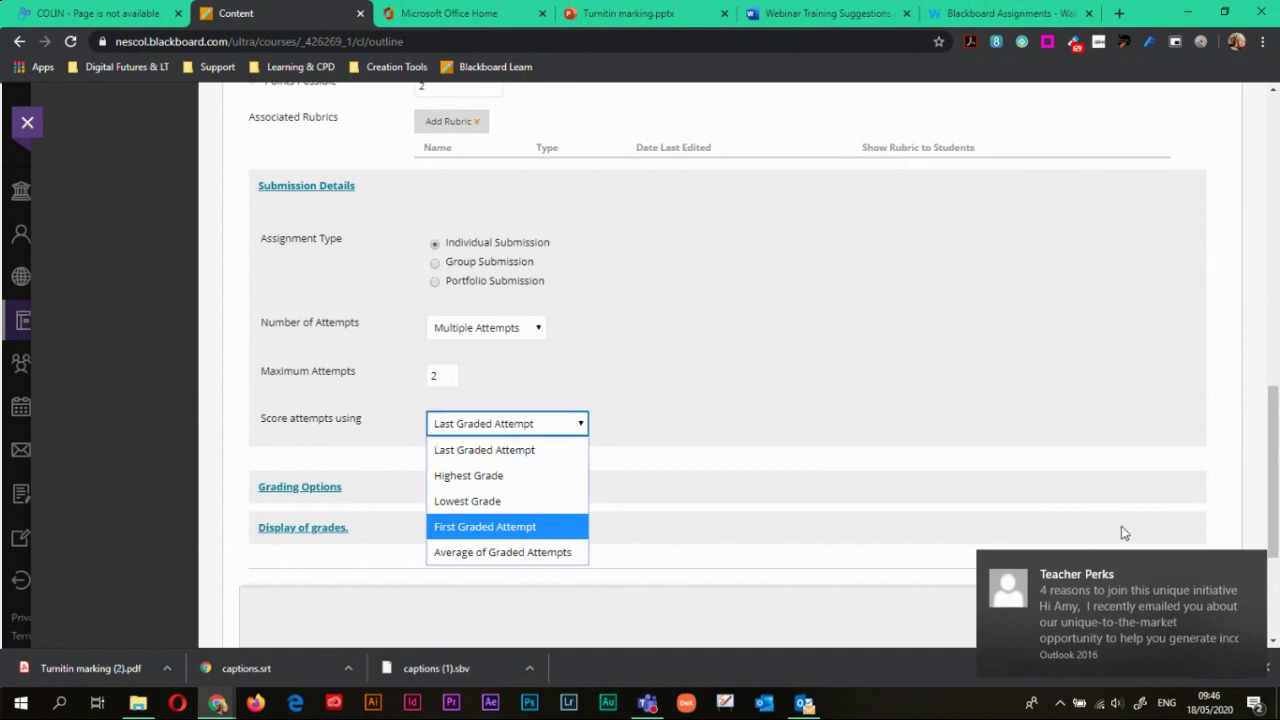
{"action": "left_click", "coordinate": [1256, 563]}
{"action": "left_click", "coordinate": [507, 424]}
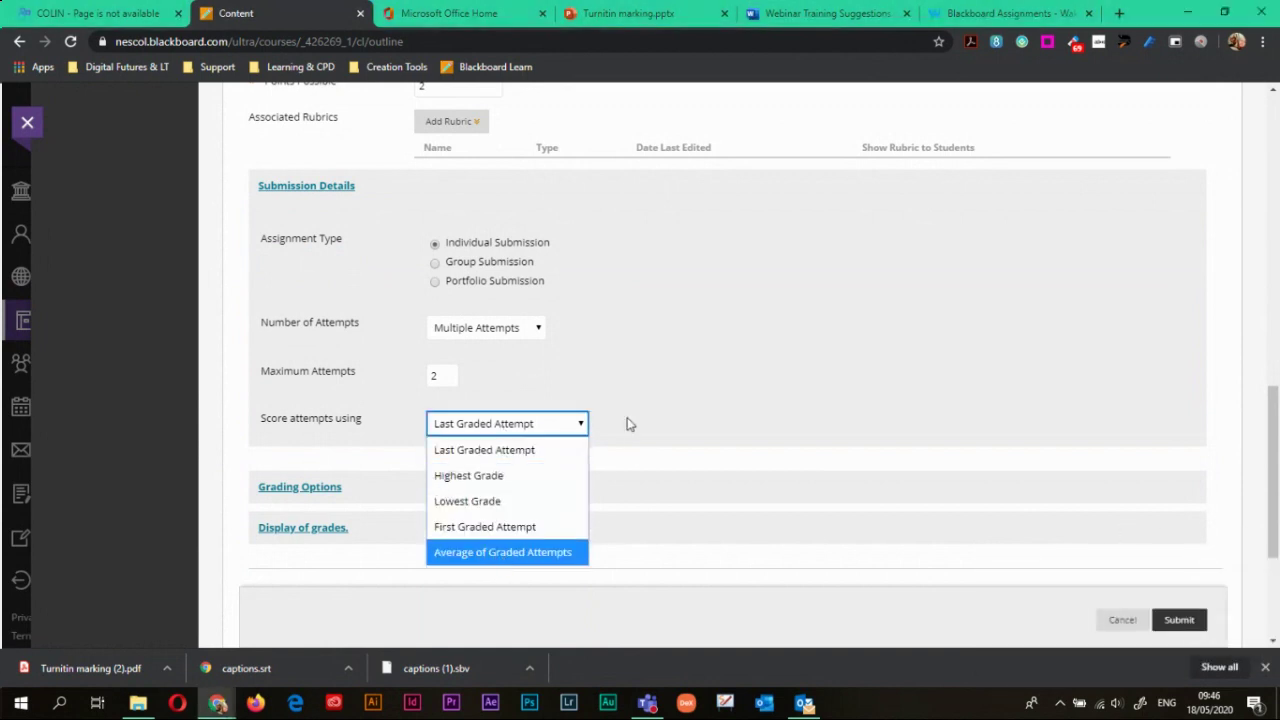
{"action": "left_click", "coordinate": [497, 449]}
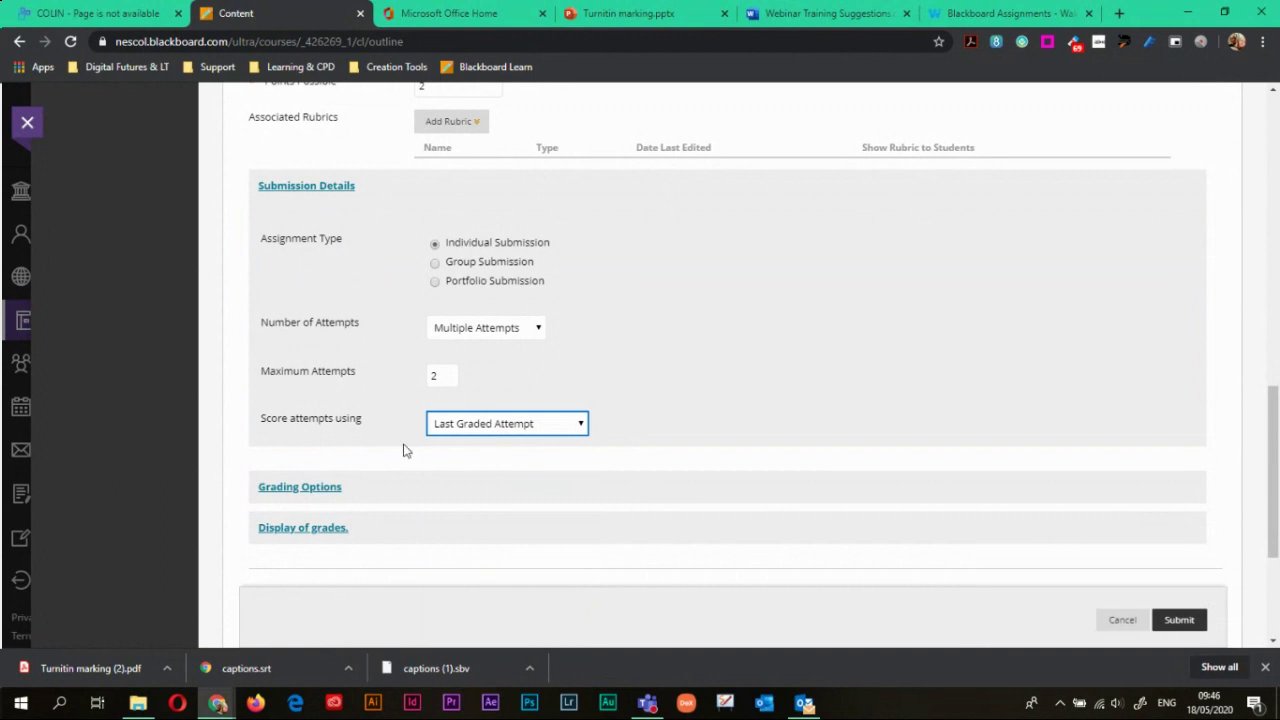
Step: Examine the anonymous and delegated grading options, then collapse them again
{"action": "scroll", "coordinate": [405, 450], "scroll_direction": "down", "scroll_amount": 3}
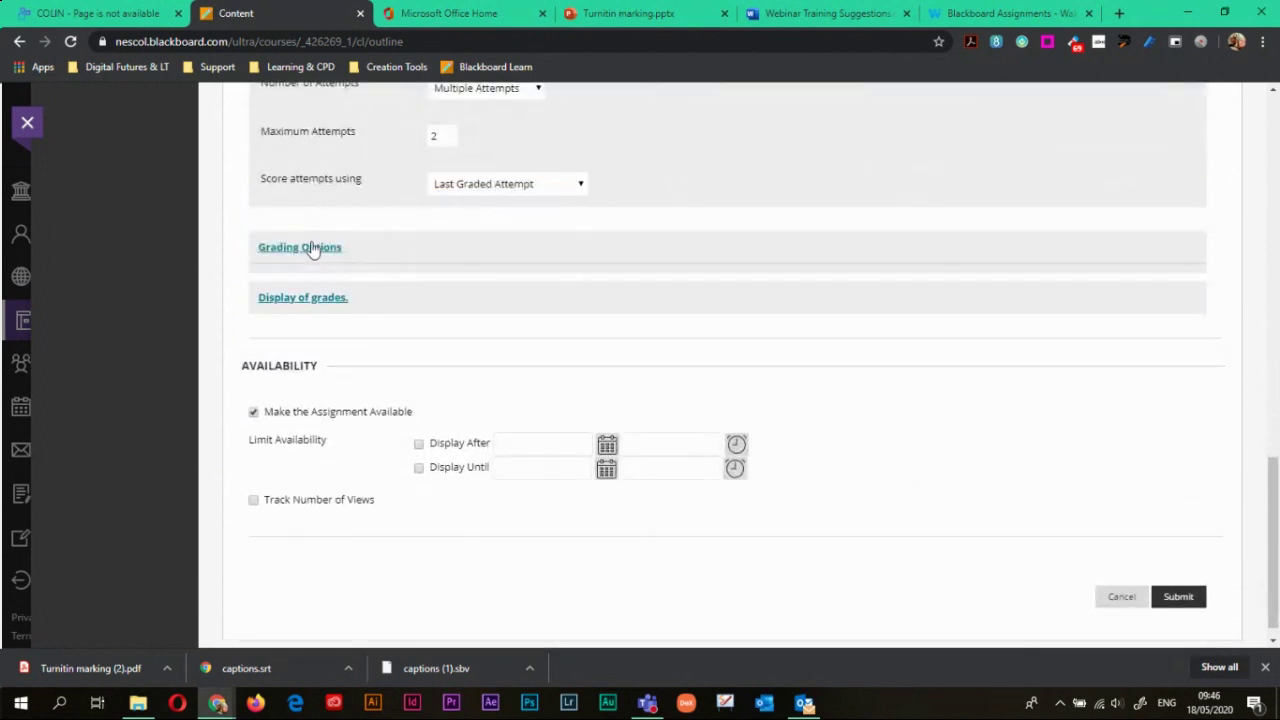
{"action": "left_click", "coordinate": [310, 249]}
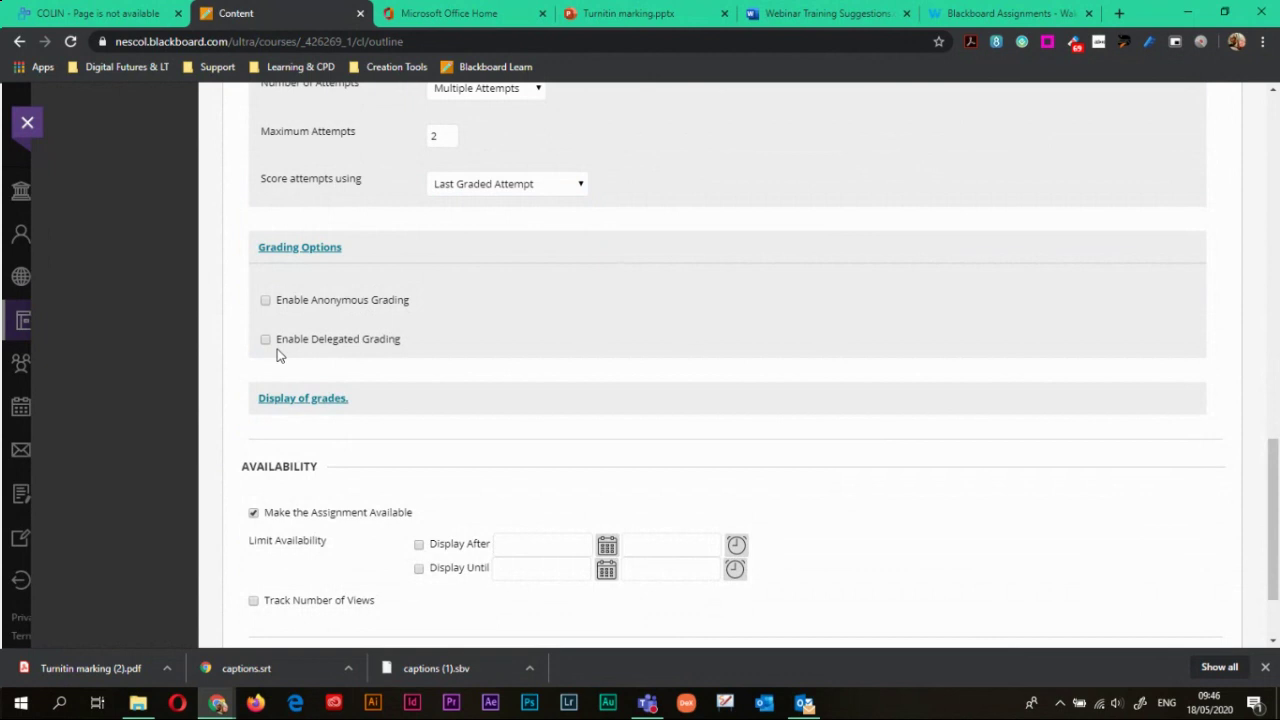
{"action": "left_click", "coordinate": [341, 254]}
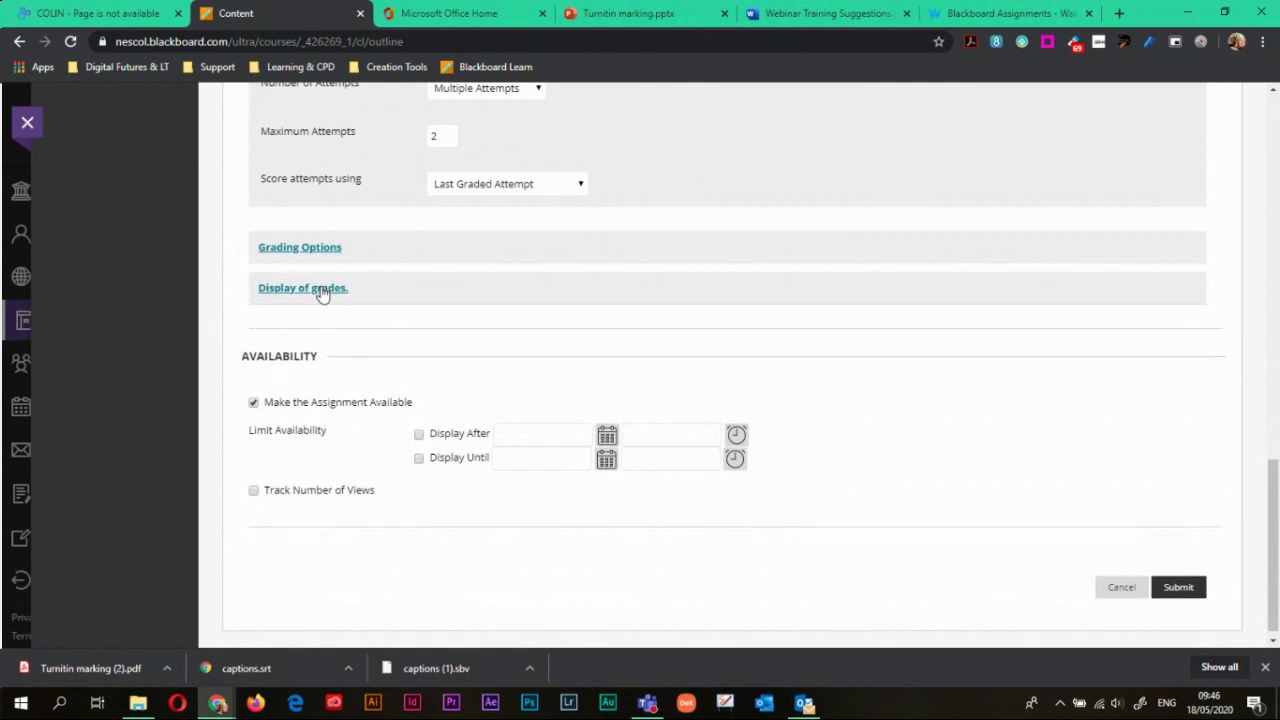
Step: Review the grade display settings, switching inclusion in Grade Centre grading calculations off and back on
{"action": "left_click", "coordinate": [321, 292]}
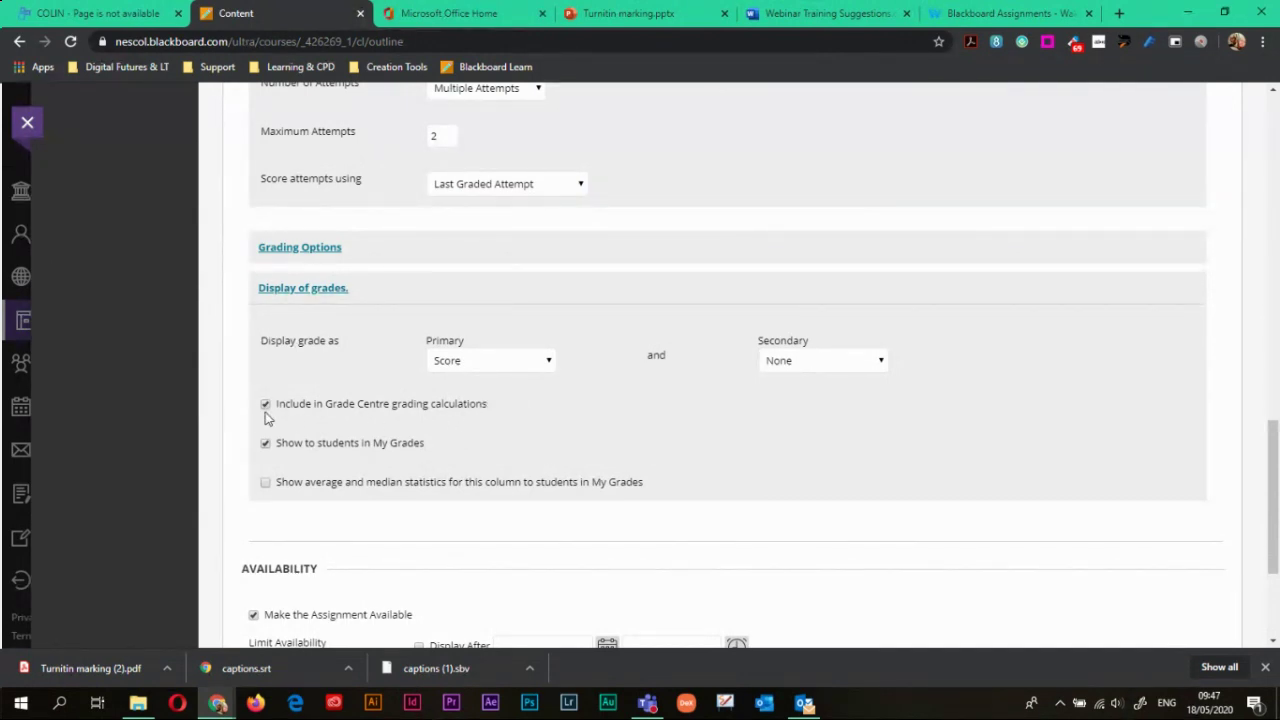
{"action": "left_click", "coordinate": [265, 405]}
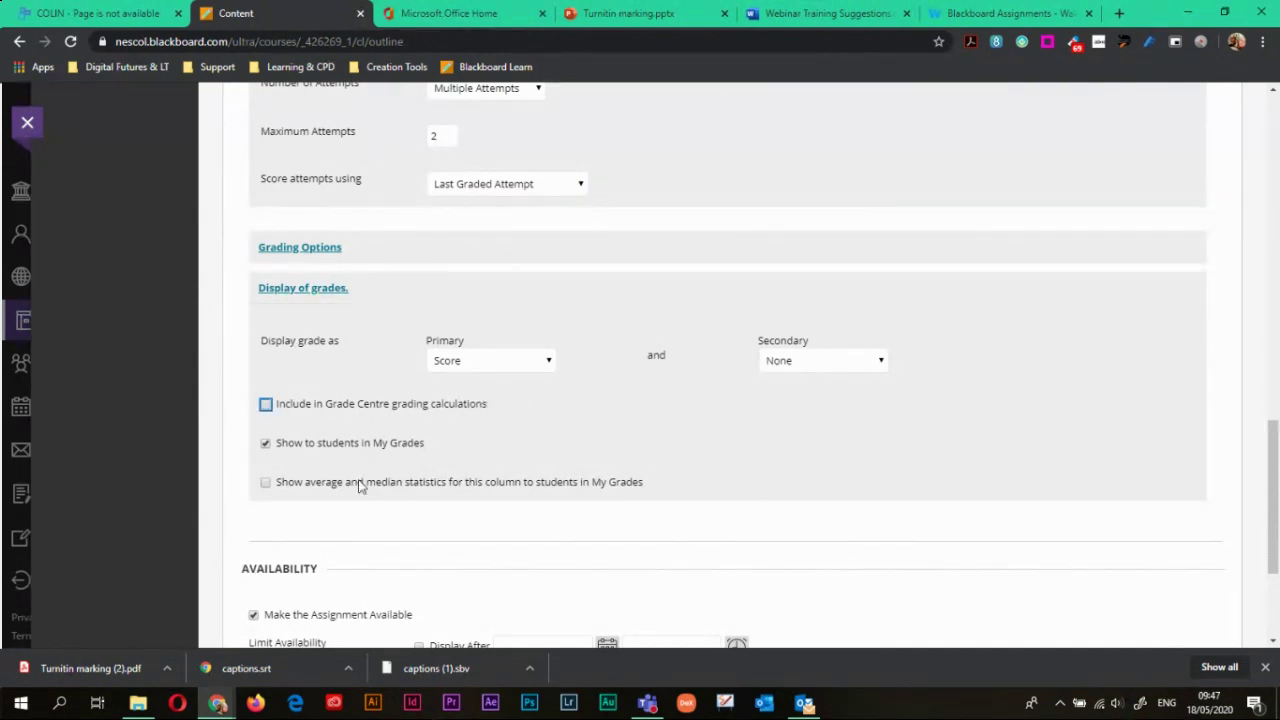
{"action": "left_click", "coordinate": [267, 406]}
{"action": "left_click", "coordinate": [331, 290]}
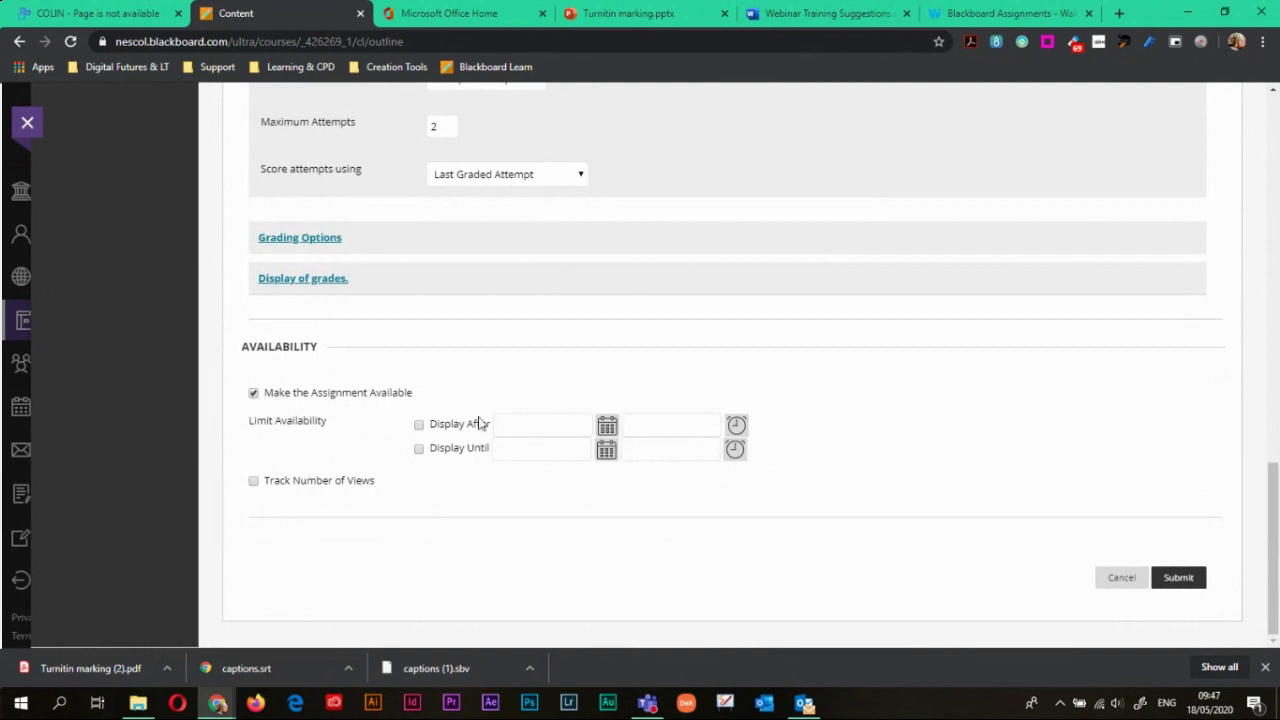
Step: Limit the assignment's availability so that it displays only after 19/05/2020
{"action": "left_click", "coordinate": [419, 426]}
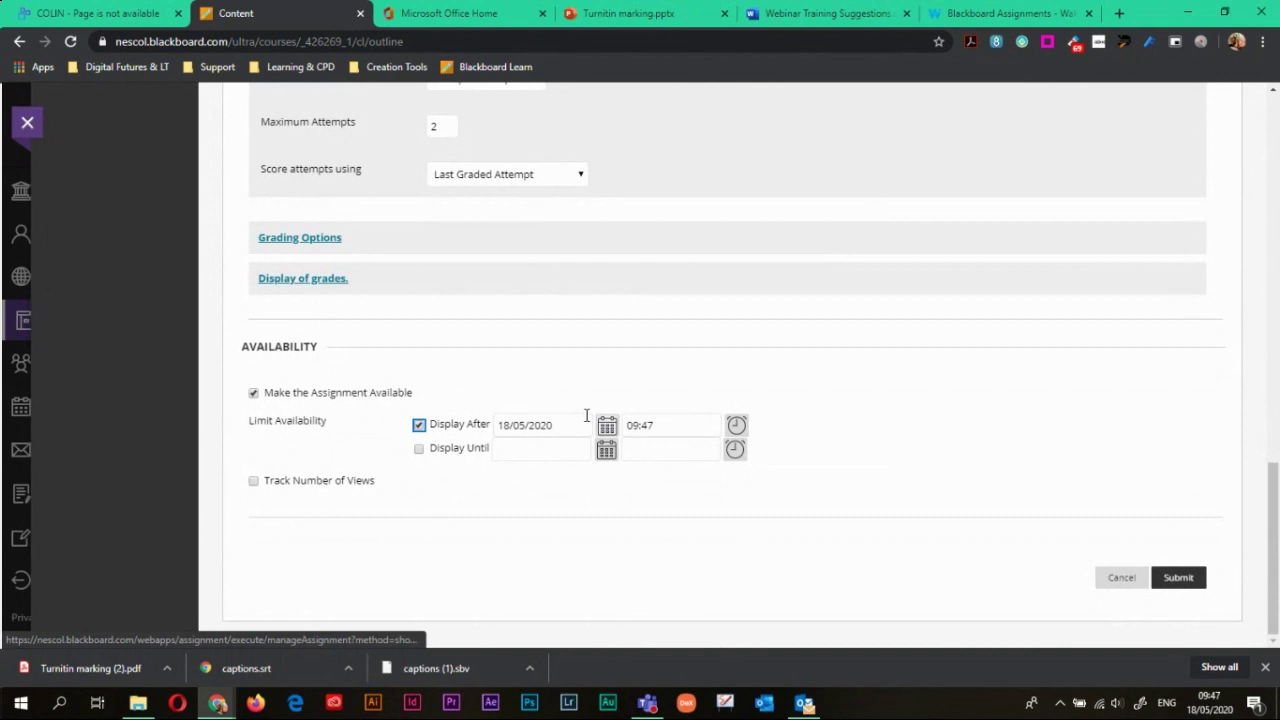
{"action": "scroll", "coordinate": [540, 404], "scroll_direction": "up", "scroll_amount": 8}
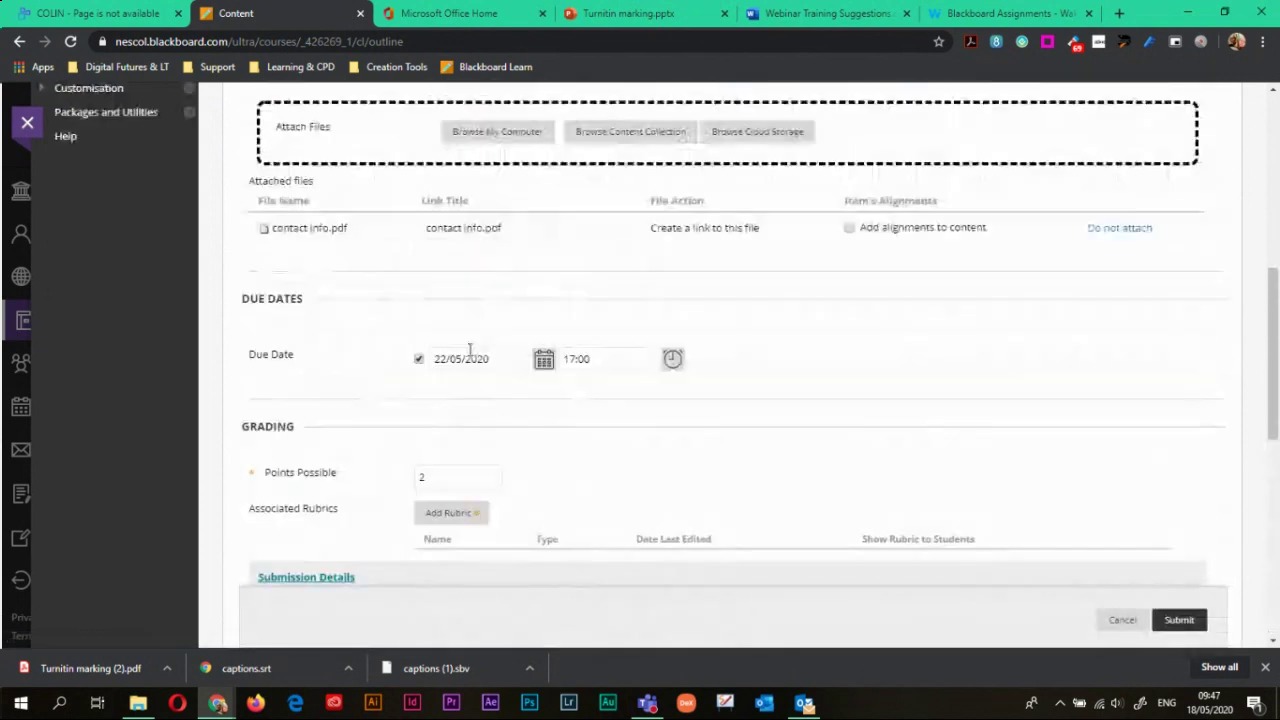
{"action": "scroll", "coordinate": [591, 414], "scroll_direction": "down", "scroll_amount": 5}
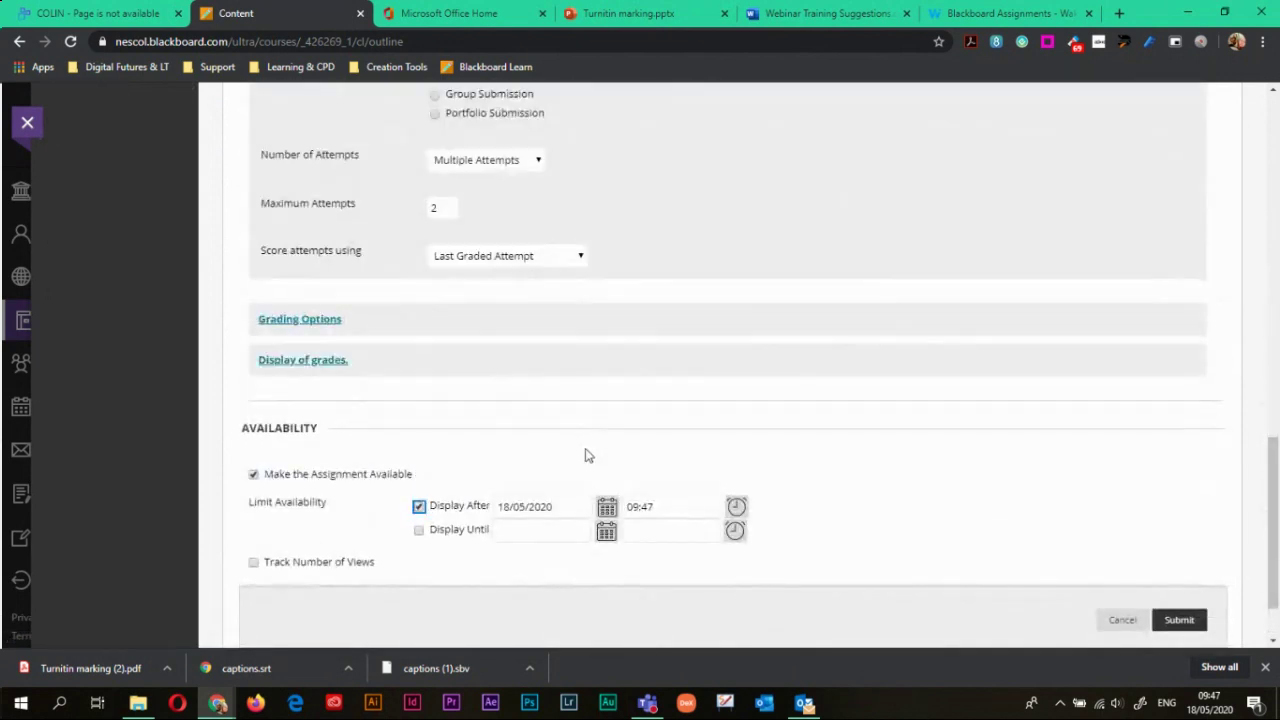
{"action": "left_click", "coordinate": [603, 512]}
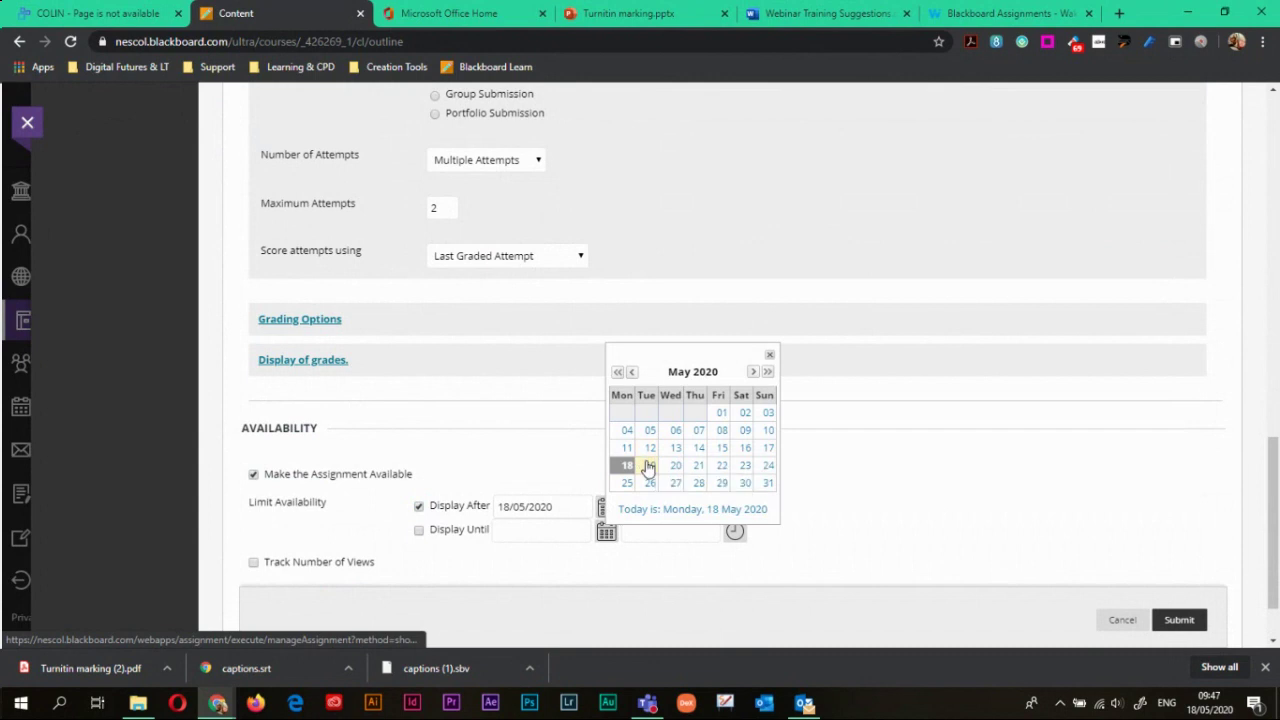
{"action": "left_click", "coordinate": [646, 462]}
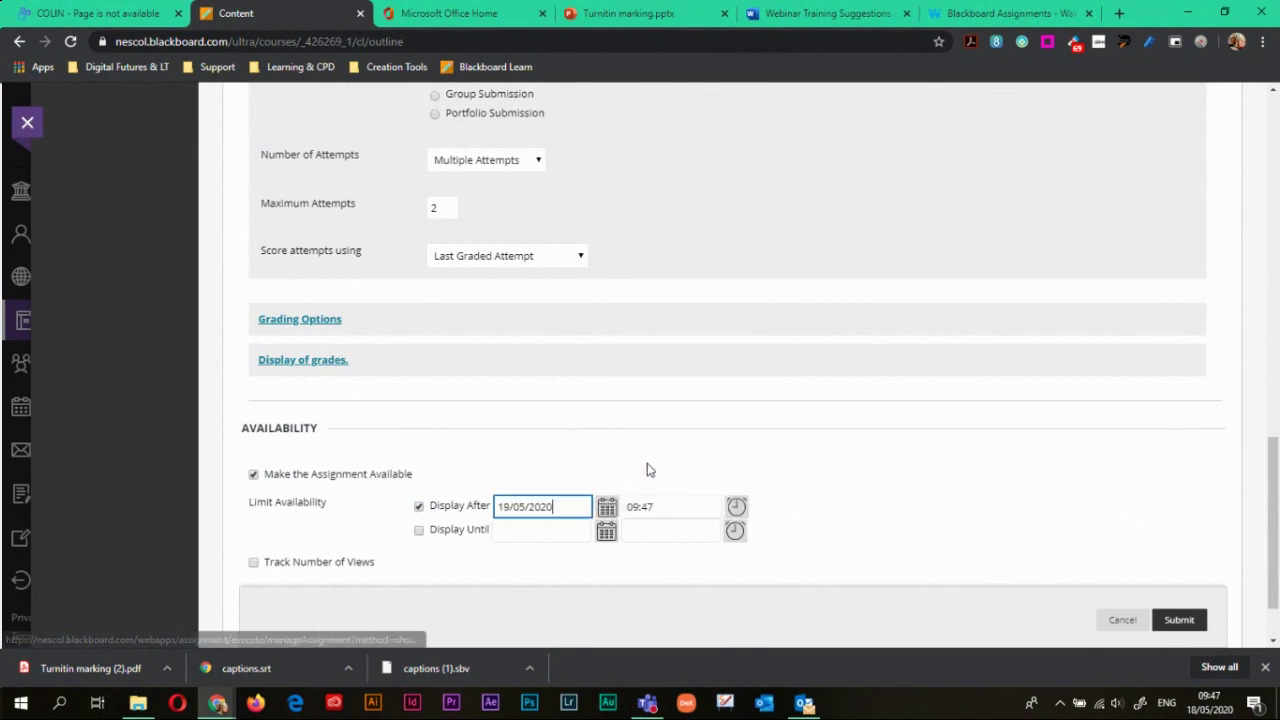
Step: Set the assignment to display until 23/05/2020 and enable tracking of the number of views
{"action": "left_click", "coordinate": [420, 530]}
{"action": "left_click", "coordinate": [606, 531]}
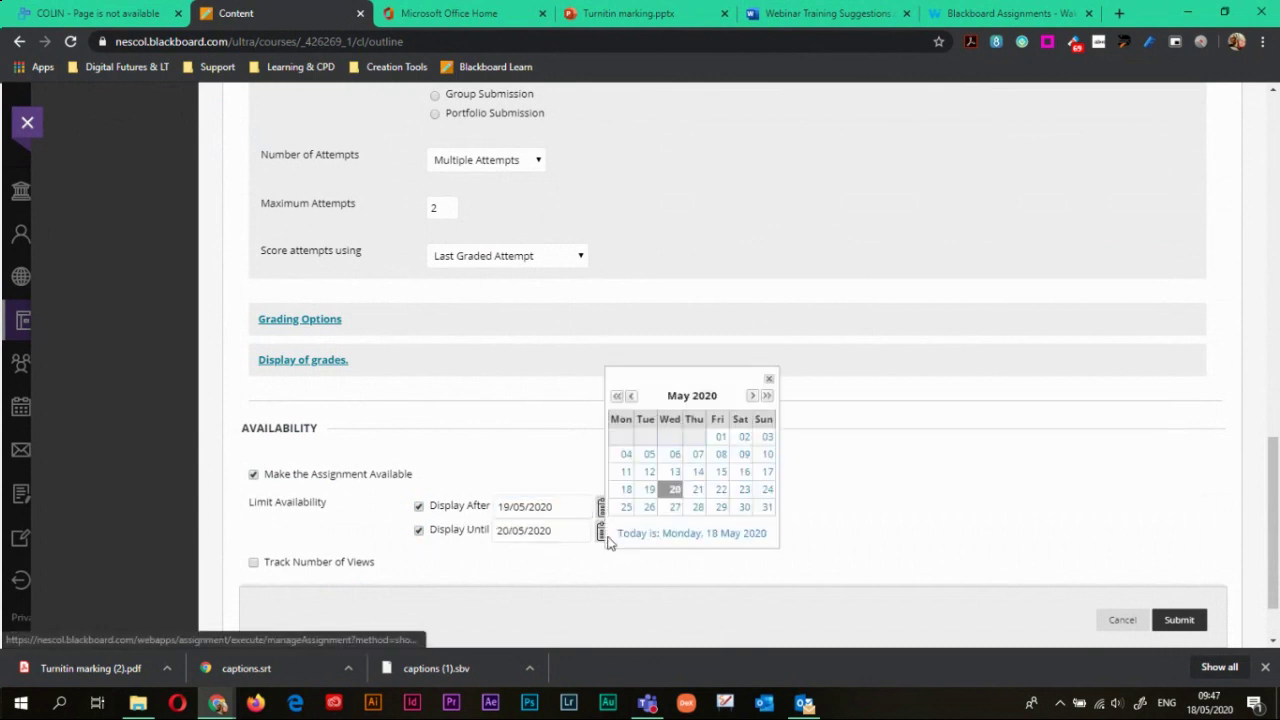
{"action": "left_click", "coordinate": [744, 490]}
{"action": "scroll", "coordinate": [560, 510], "scroll_direction": "down", "scroll_amount": 1}
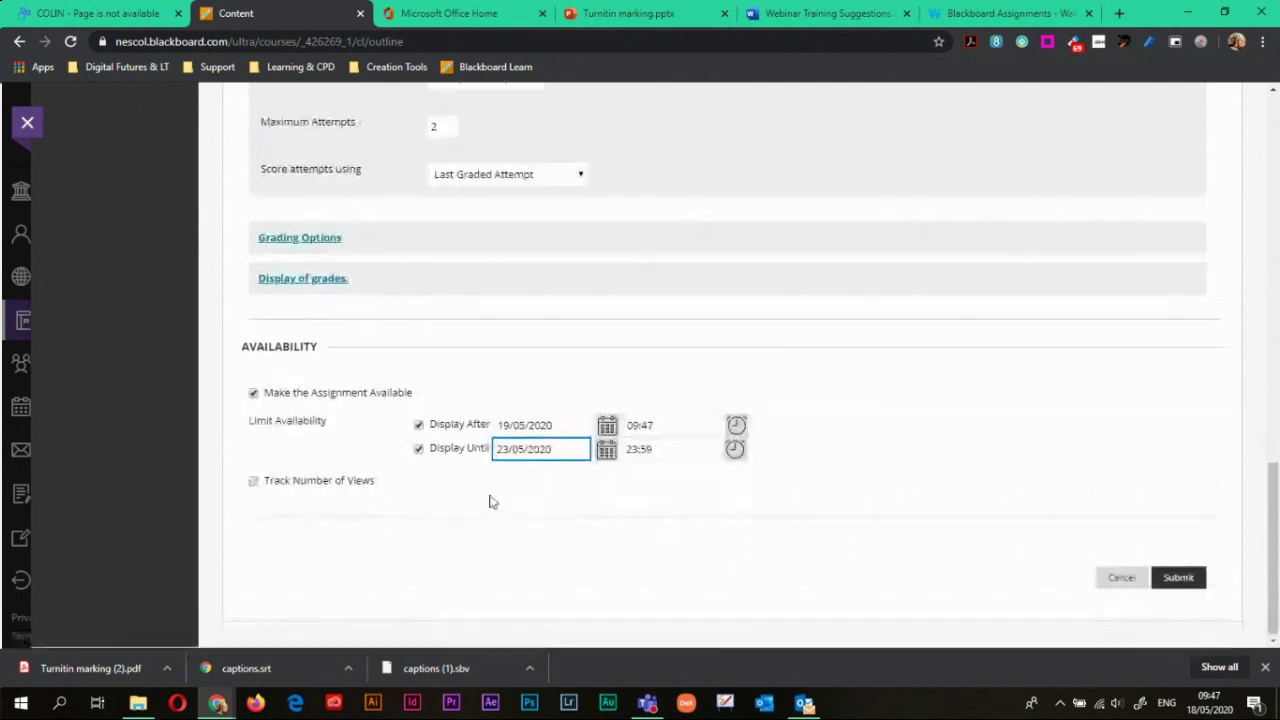
{"action": "left_click", "coordinate": [587, 504]}
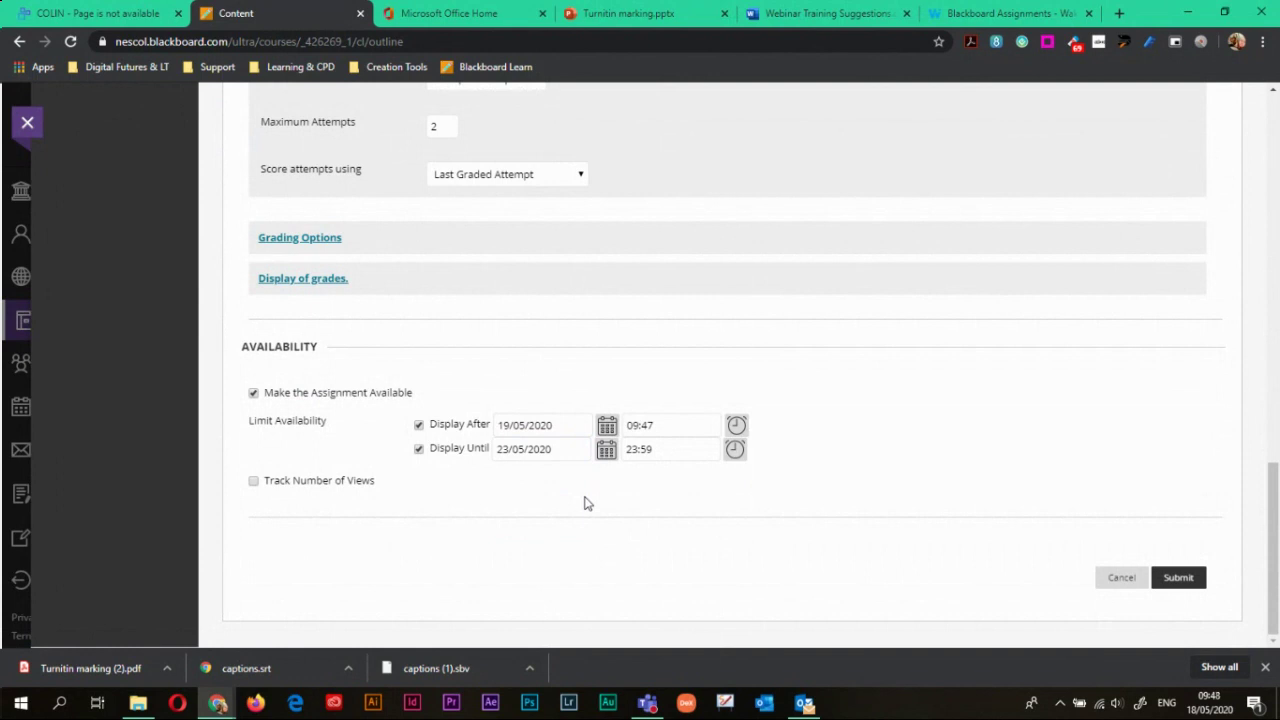
{"action": "left_click", "coordinate": [254, 482]}
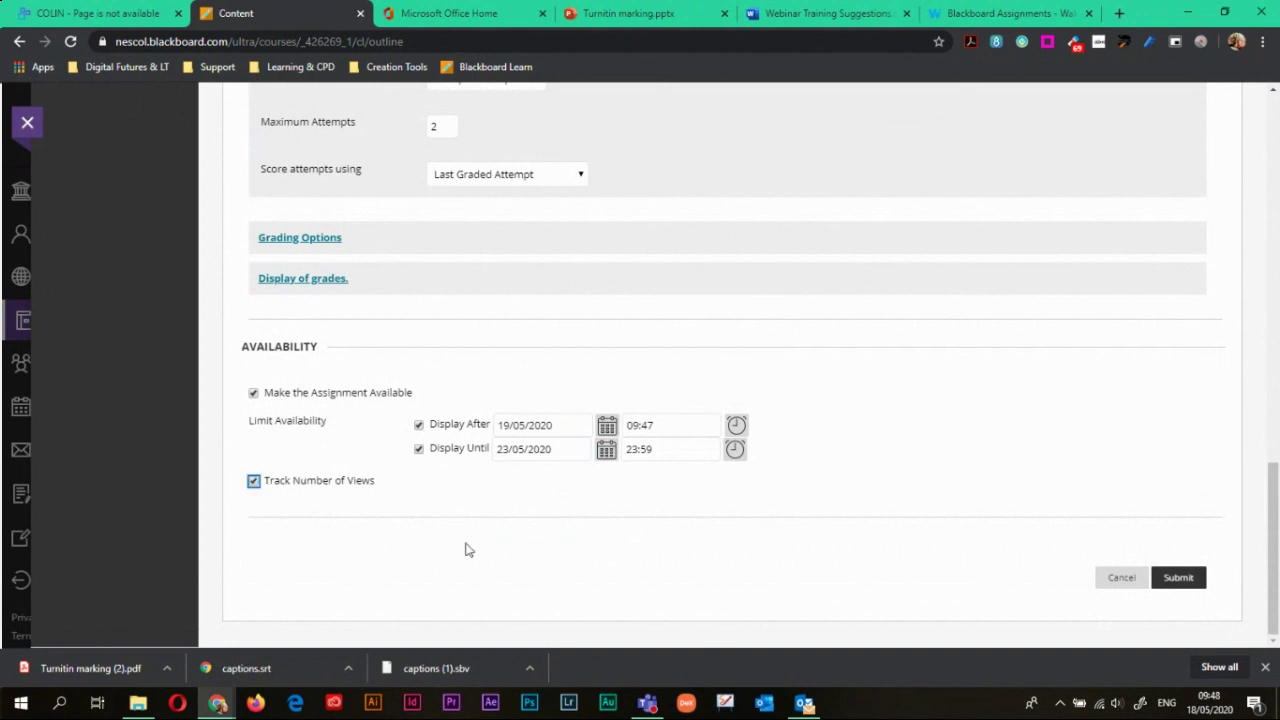